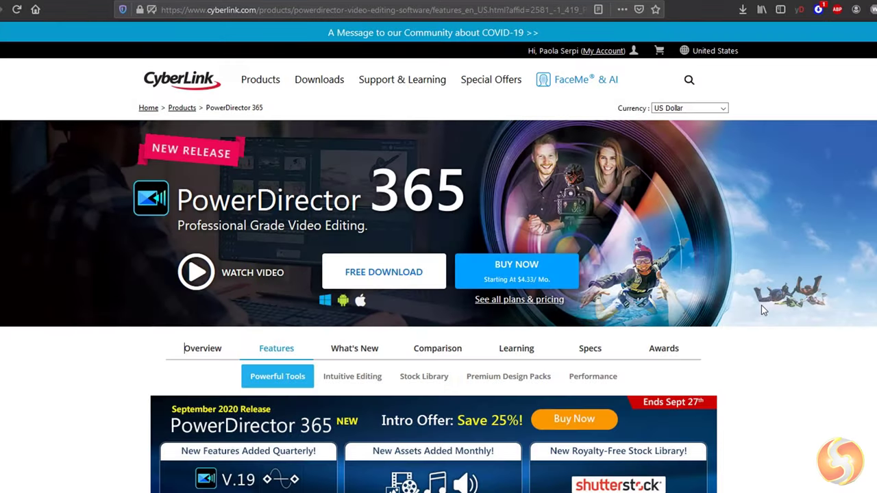
# Scroll down the PowerDirector 365 features page, past Mask Designer, motion graphic titles, green screen and motion tracking
pyautogui.scroll(-5, 762, 309)
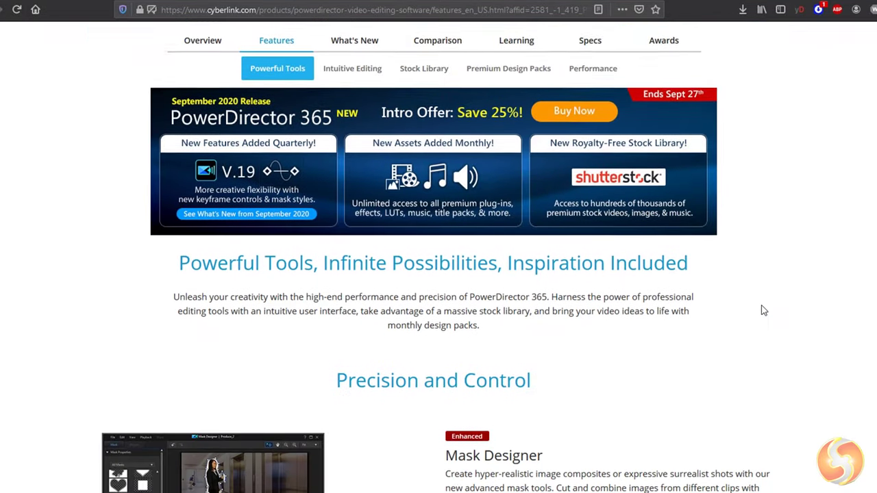
pyautogui.scroll(-3, 762, 308)
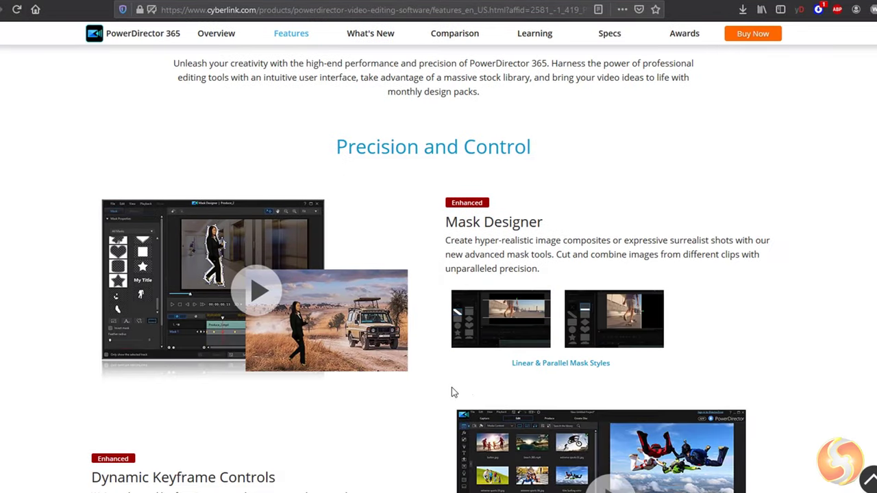
pyautogui.scroll(-7, 450, 392)
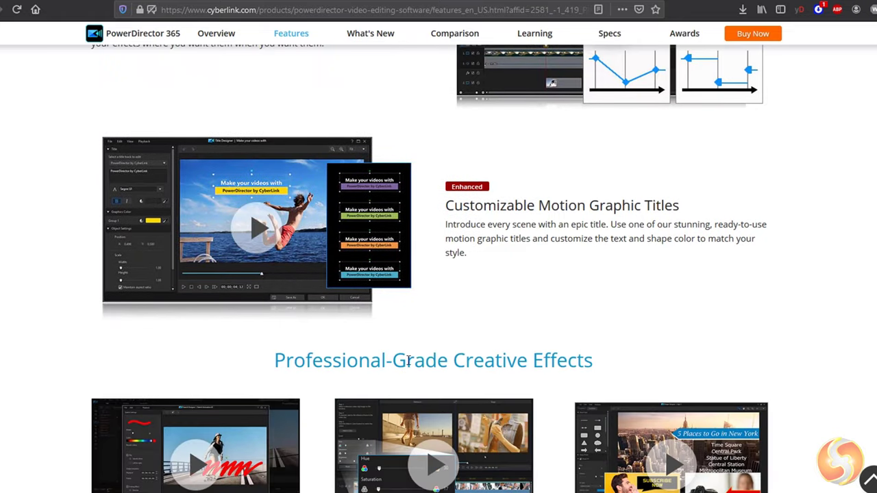
pyautogui.scroll(-9, 587, 351)
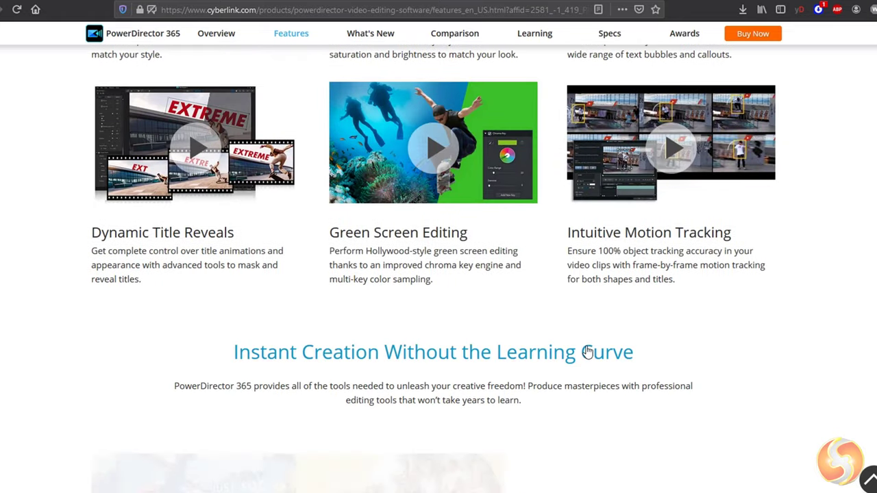
pyautogui.scroll(-3, 588, 351)
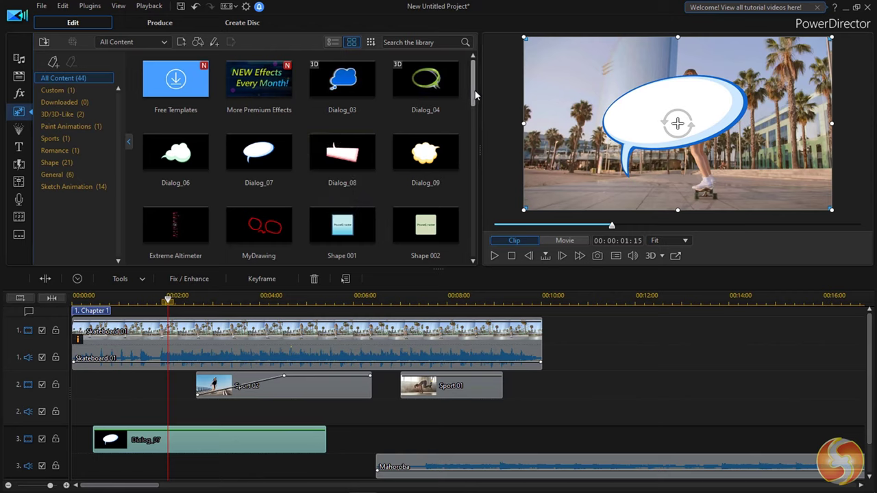
# Scroll the sticker library, then show the Motion Graphics title category and preview Motion Graphics 002
pyautogui.moveTo(475, 93); pyautogui.dragTo(468, 209)
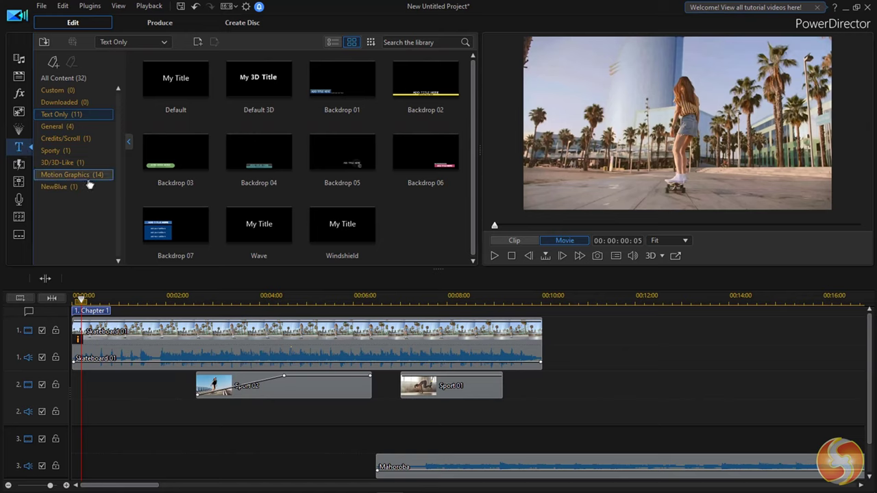
pyautogui.click(96, 177)
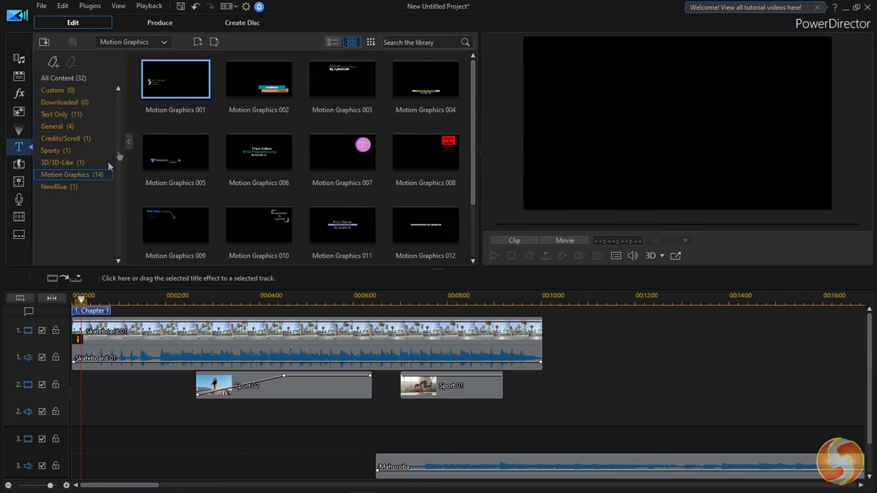
pyautogui.click(265, 87)
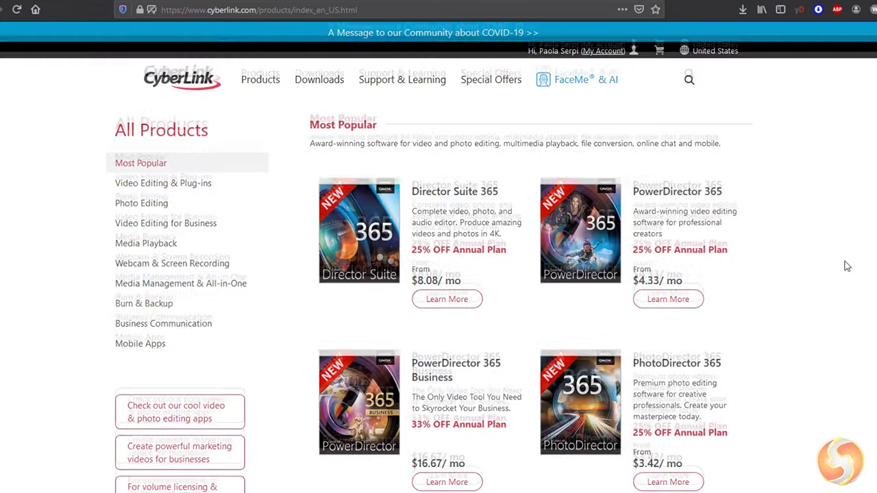
# Scroll through CyberLink's products page to see the product range
pyautogui.scroll(-4, 844, 267)
pyautogui.scroll(-10, 847, 266)
pyautogui.scroll(-2, 847, 266)
pyautogui.scroll(4, 846, 266)
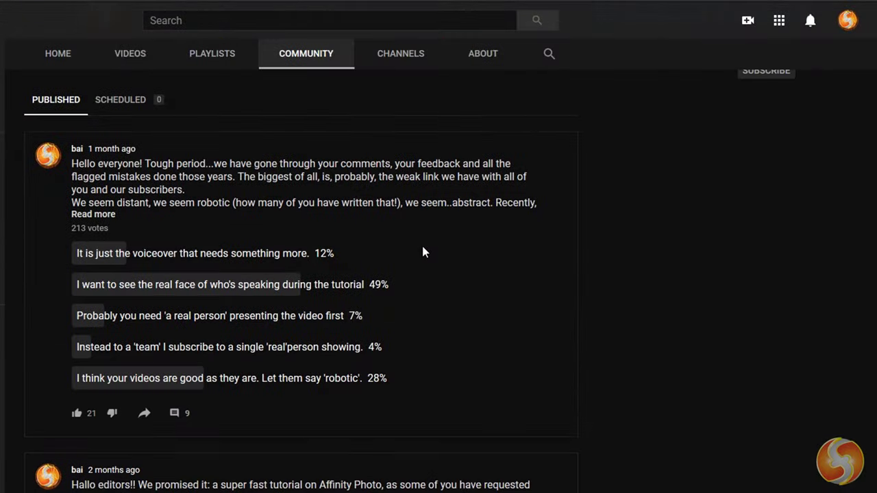
# Browse the YouTube Community posts and the Skills Factory Video Editing tutorial list
pyautogui.scroll(-4, 422, 250)
pyautogui.scroll(-12, 422, 252)
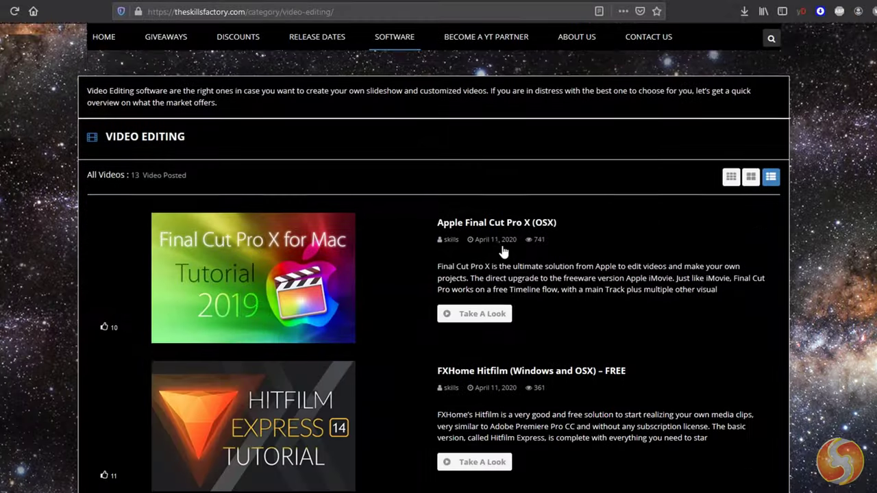
pyautogui.scroll(-3, 521, 274)
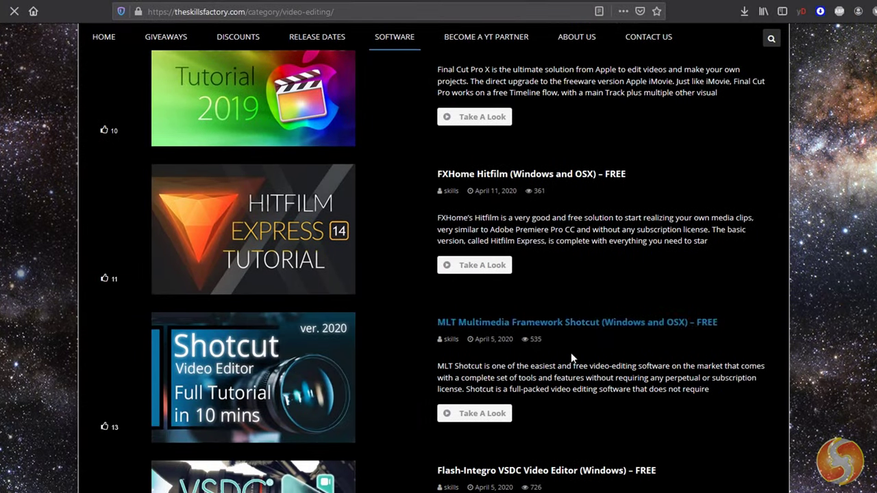
pyautogui.click(575, 322)
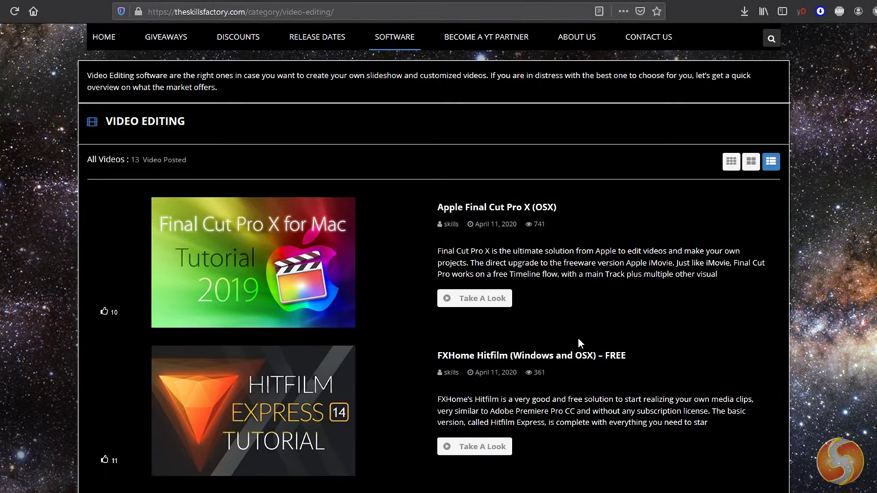
pyautogui.scroll(-4, 571, 331)
pyautogui.scroll(-4, 571, 331)
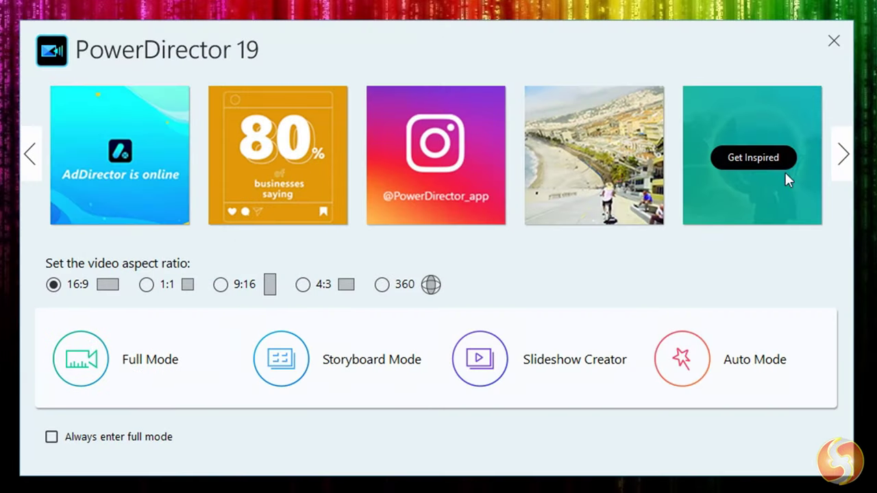
# Page through the featured tutorials, try 1:1, return to 16:9, and launch Auto Mode
pyautogui.click(841, 161)
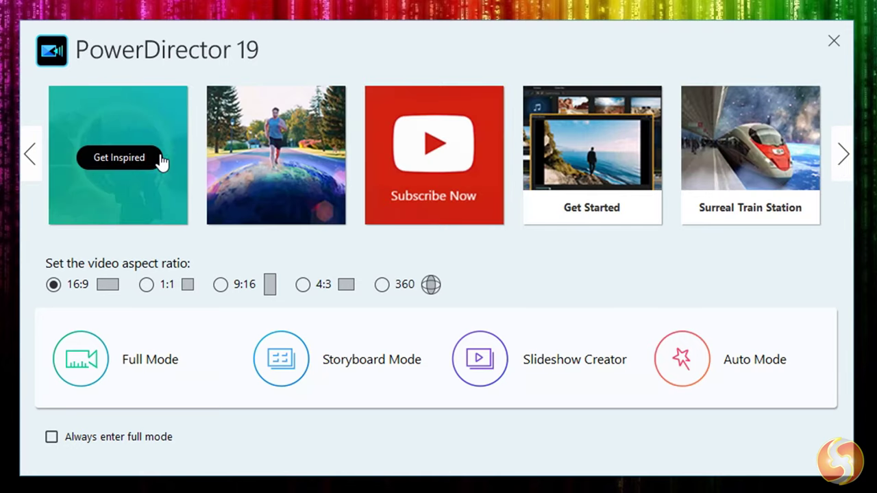
pyautogui.click(848, 156)
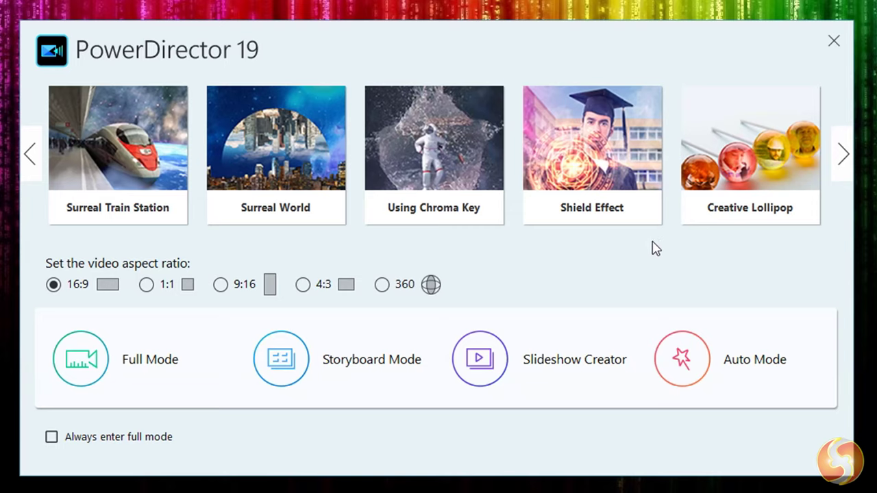
pyautogui.click(146, 286)
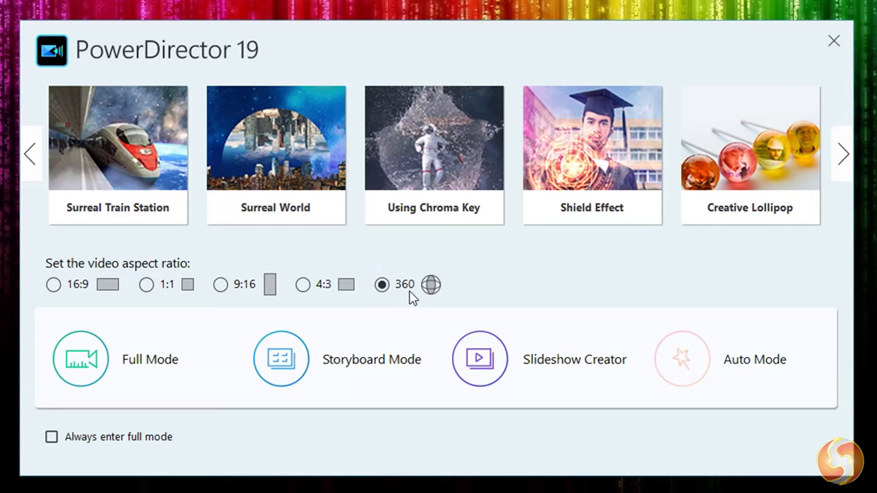
pyautogui.click(53, 285)
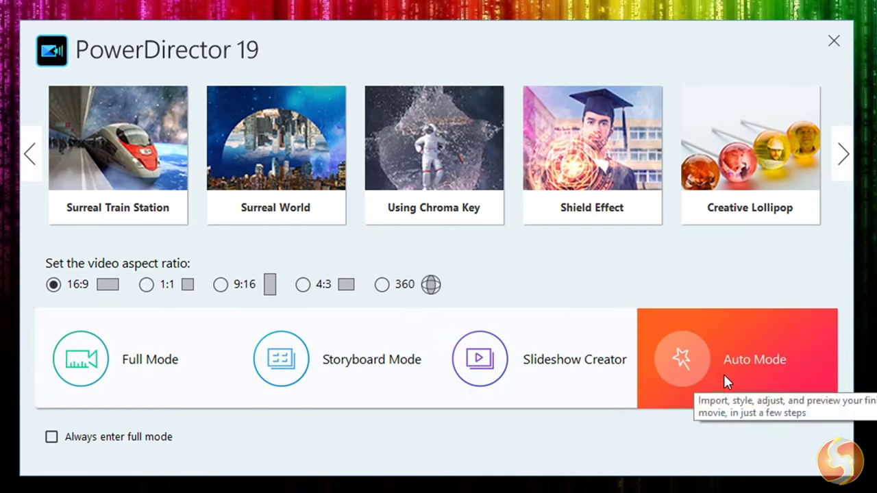
pyautogui.click(724, 374)
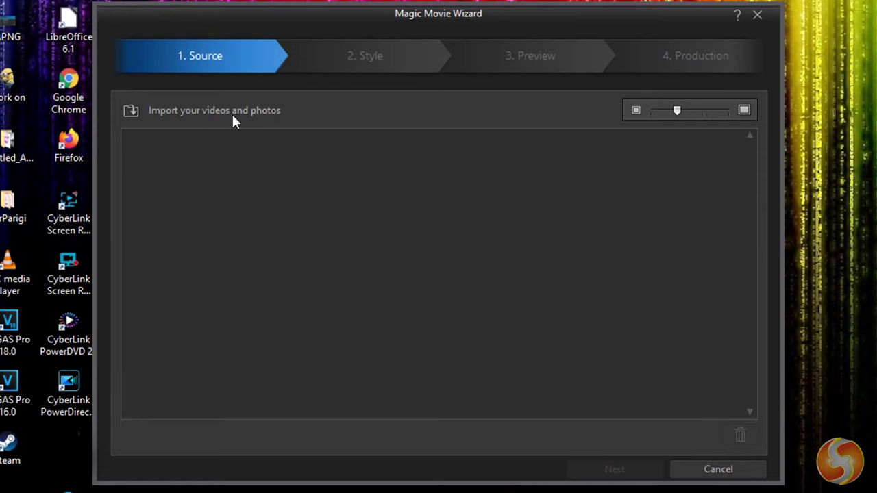
# Import a media folder of winter snow photos, then advance the wizard to 3. Preview
pyautogui.click(220, 113)
pyautogui.click(241, 130)
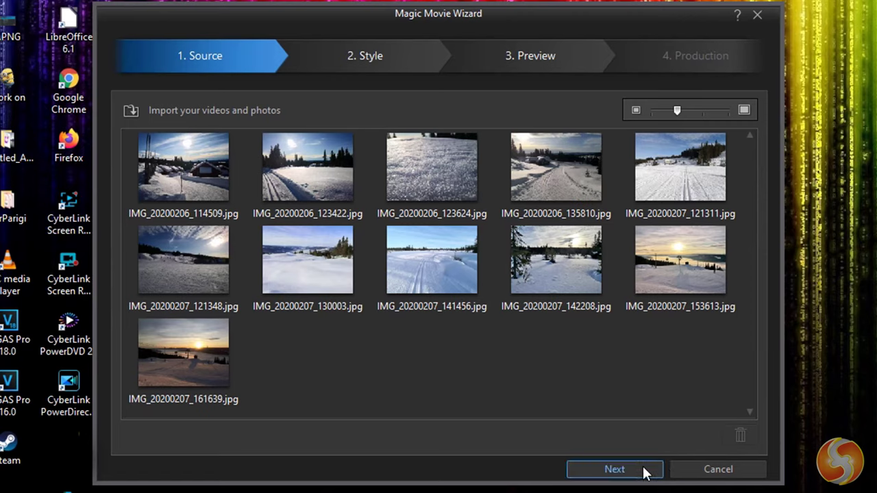
pyautogui.click(619, 469)
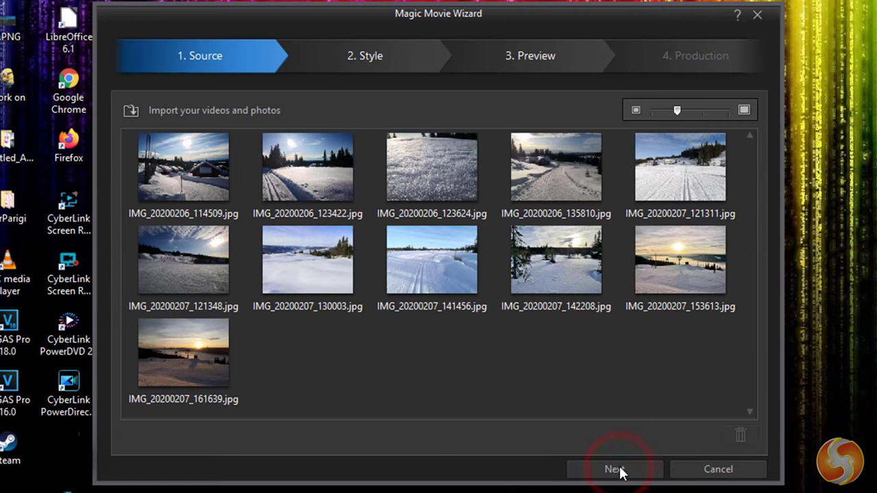
pyautogui.click(620, 470)
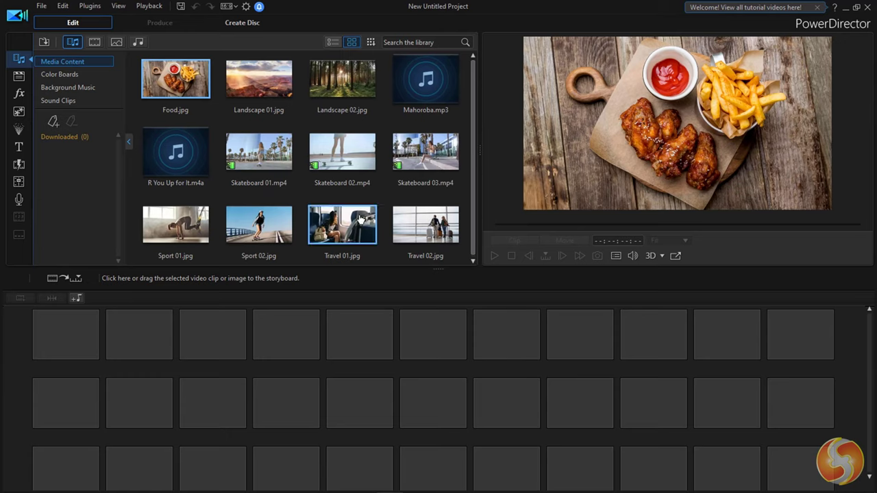
# Put Landscape 01.jpg and Landscape 02.jpg in the first two storyboard slots and preview them
pyautogui.moveTo(269, 91); pyautogui.dragTo(81, 322)
pyautogui.moveTo(341, 128); pyautogui.dragTo(143, 336)
pyautogui.click(55, 331)
pyautogui.click(120, 336)
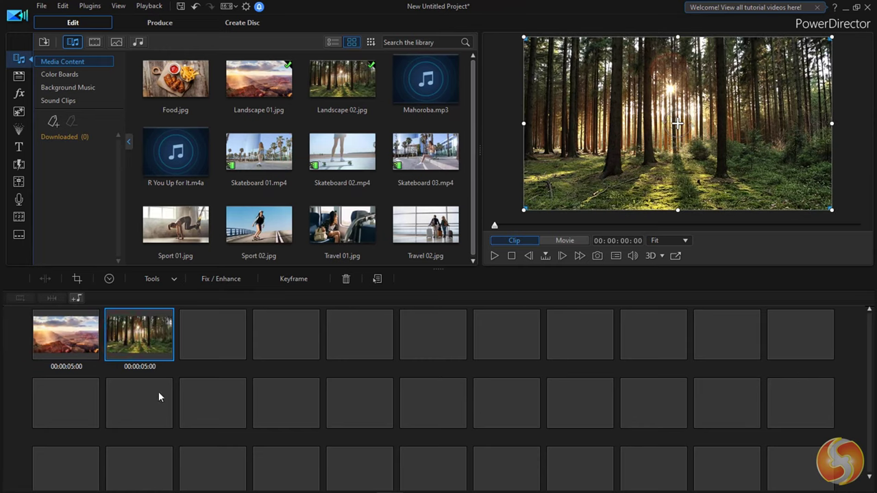
# Line up Landscape 01 and Landscape 02 on track 1, then drop Landscape 01 onto video track 2
pyautogui.moveTo(254, 81); pyautogui.dragTo(74, 331)
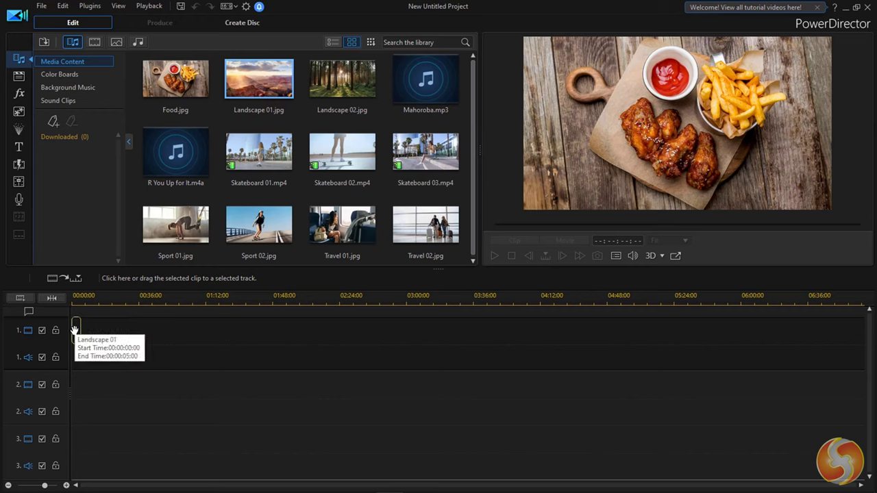
pyautogui.moveTo(350, 75); pyautogui.dragTo(79, 359)
pyautogui.scroll(5, 91, 363)
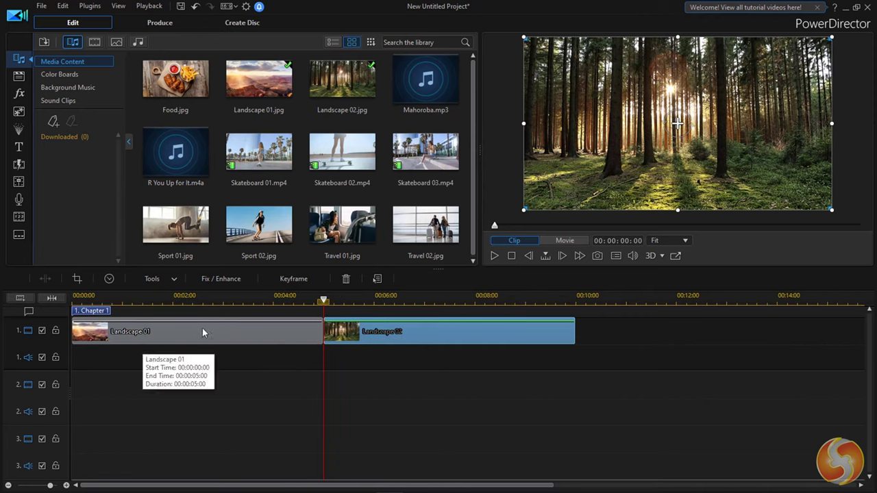
pyautogui.click(201, 326)
pyautogui.click(376, 331)
pyautogui.click(423, 412)
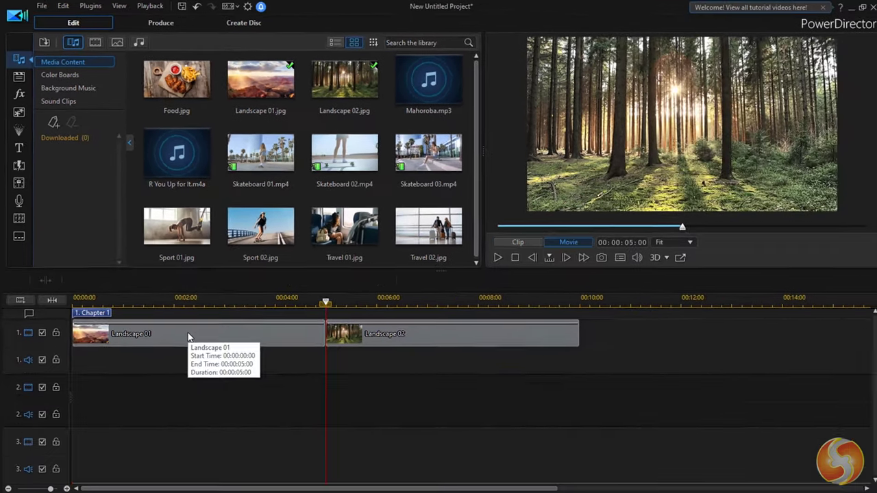
pyautogui.click(274, 489)
pyautogui.moveTo(187, 334); pyautogui.dragTo(706, 385)
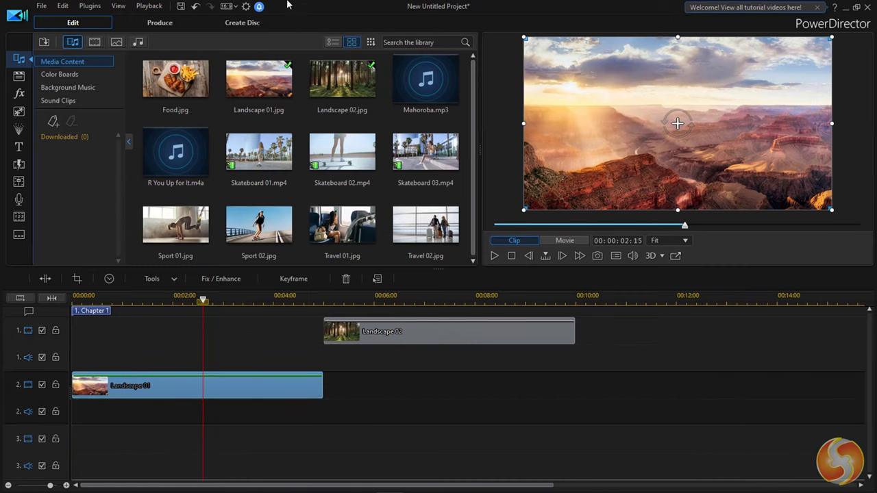
# In Produce, pick the 1920 x 1080/24p profile, compare HEVC and MPEG-2, then view Create Disc
pyautogui.click(161, 23)
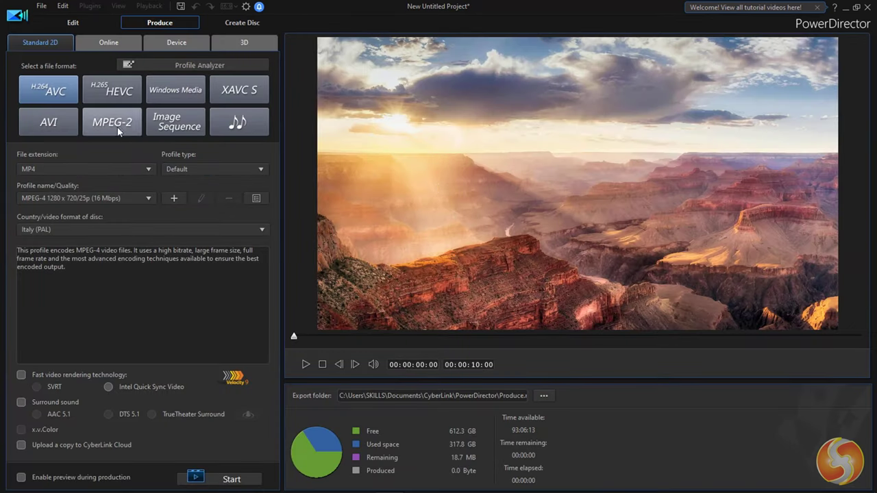
pyautogui.click(106, 196)
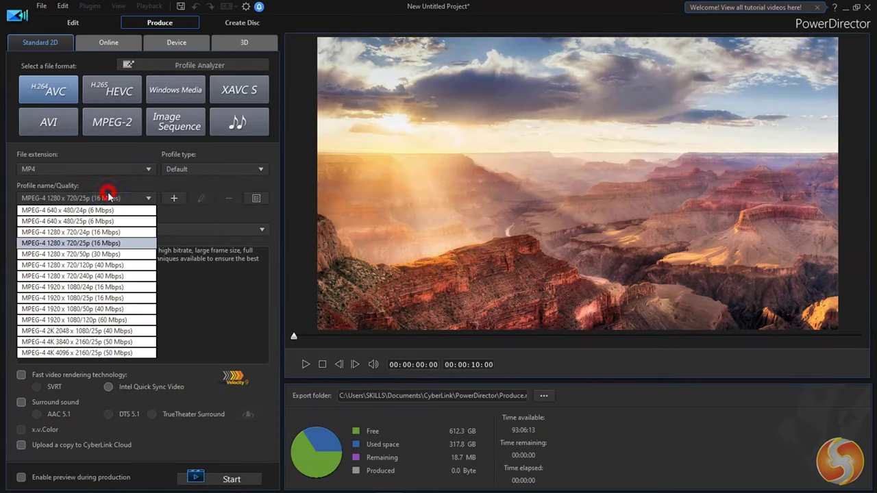
pyautogui.click(98, 291)
pyautogui.click(110, 88)
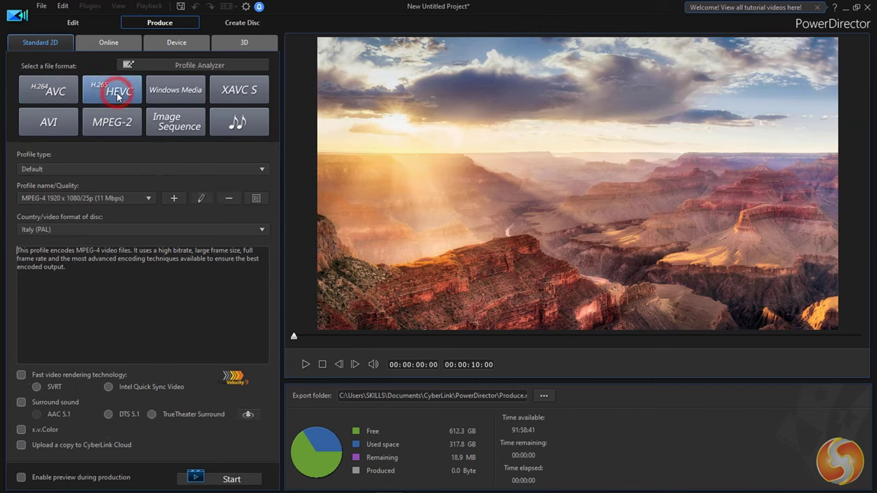
pyautogui.click(121, 127)
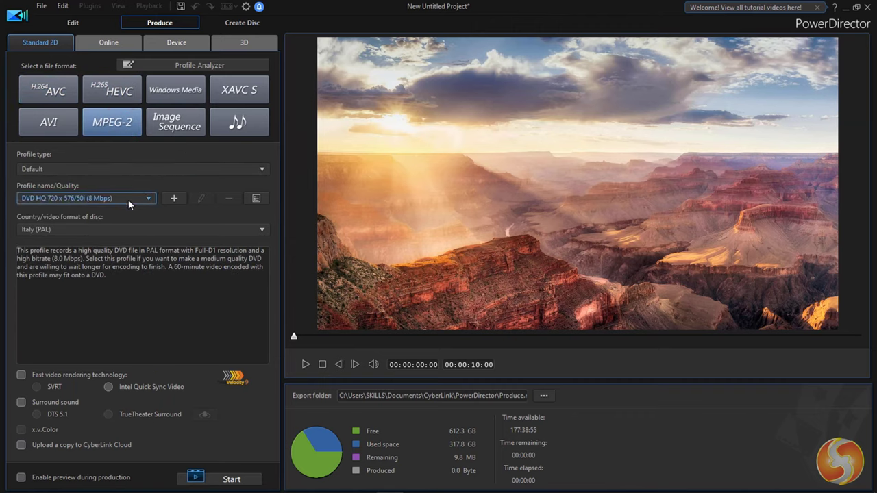
pyautogui.click(243, 22)
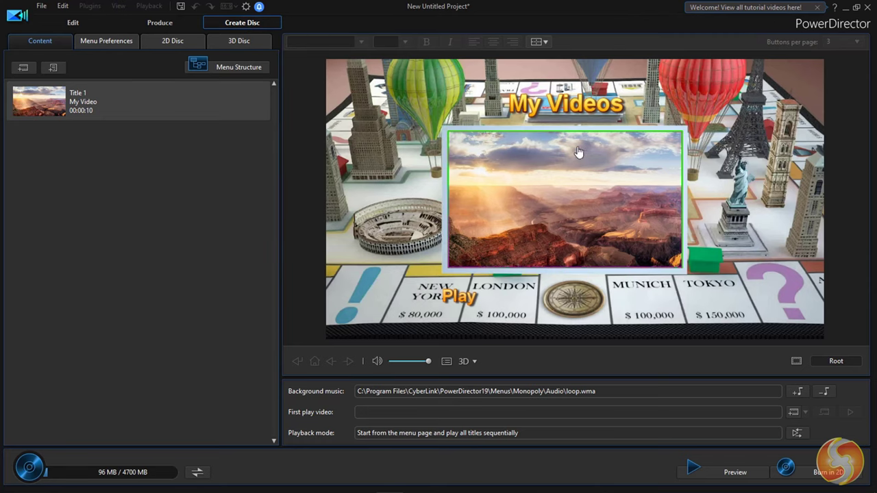
# Drag the My Videos menu title slightly left and up, then select the video thumbnail
pyautogui.click(568, 113)
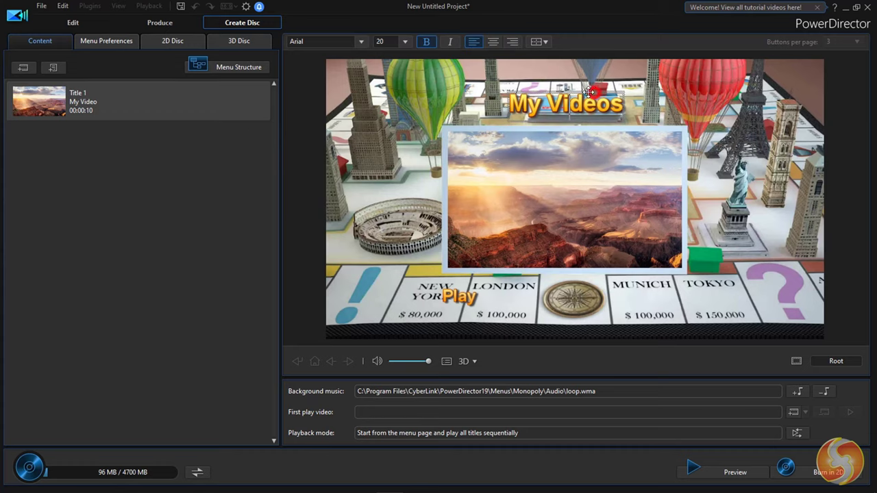
pyautogui.moveTo(577, 90); pyautogui.dragTo(532, 81)
pyautogui.click(552, 200)
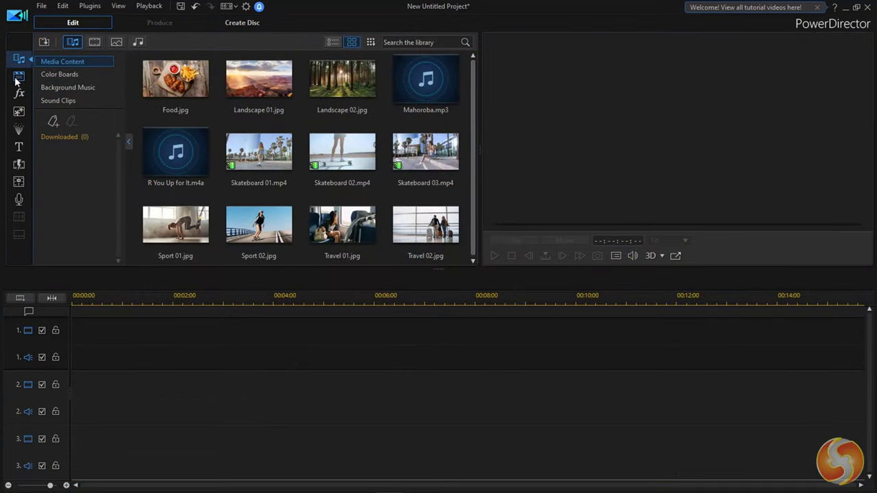
# Look through the project, effects, PiP and particle libraries, then preview Landscape 02 in the media library
pyautogui.click(18, 77)
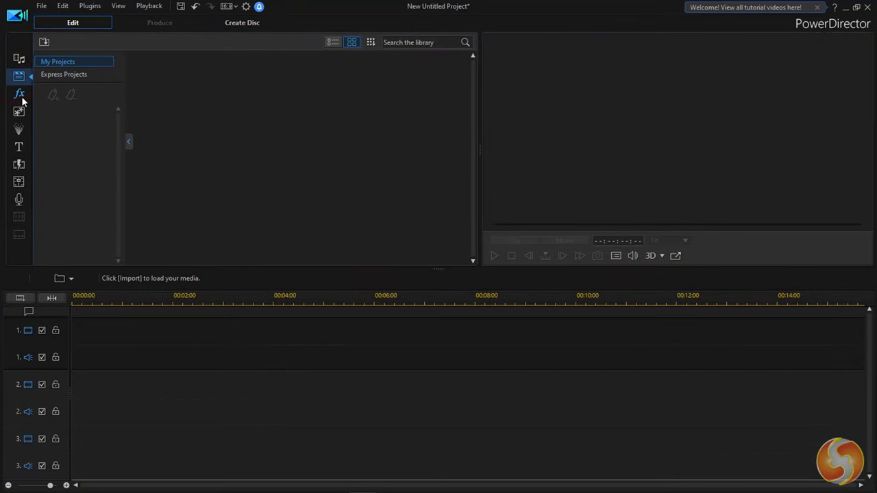
pyautogui.click(19, 93)
pyautogui.click(19, 112)
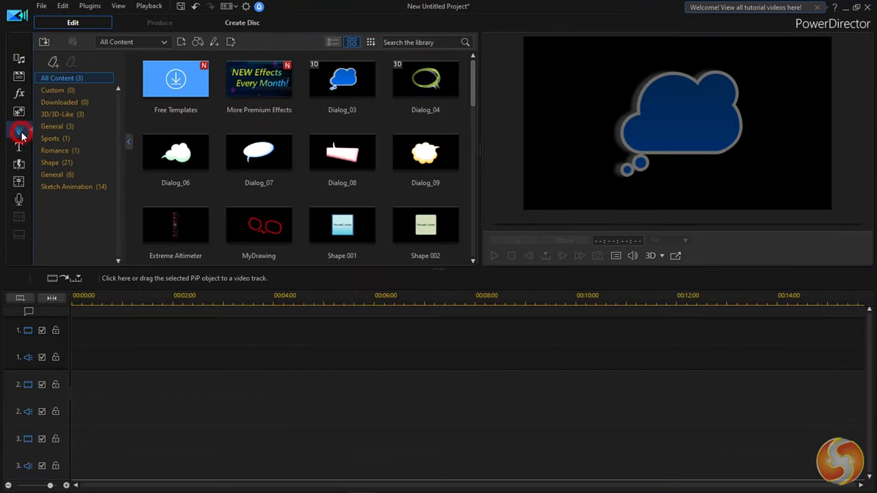
pyautogui.click(19, 129)
pyautogui.click(19, 60)
pyautogui.click(342, 79)
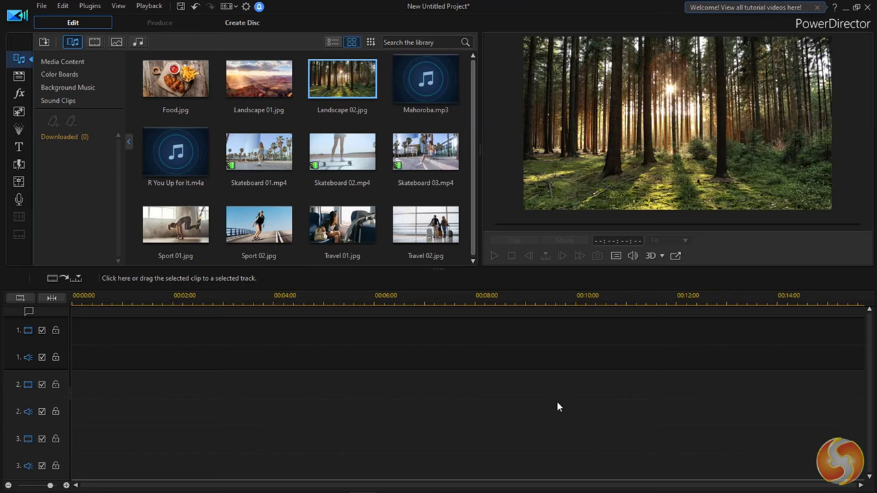
# Put Skateboard 01 on track 1, Sport 02 and Sport 01 on track 2, and Mahoroba music on track 3
pyautogui.moveTo(259, 151); pyautogui.dragTo(73, 350)
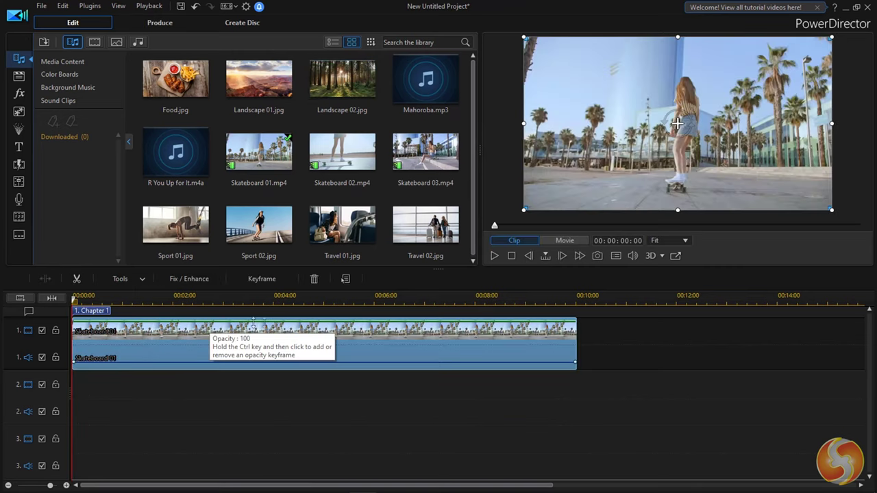
pyautogui.moveTo(259, 224); pyautogui.dragTo(119, 398)
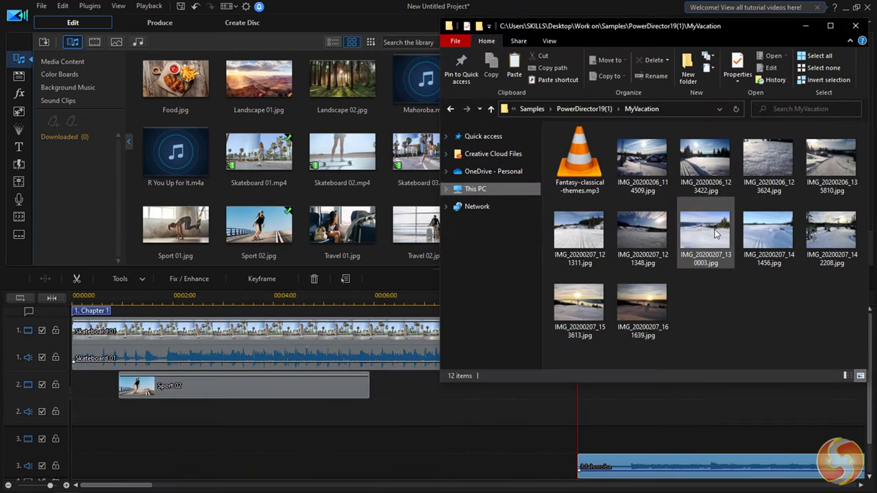
pyautogui.moveTo(706, 231); pyautogui.dragTo(320, 393)
pyautogui.moveTo(257, 439); pyautogui.dragTo(257, 439)
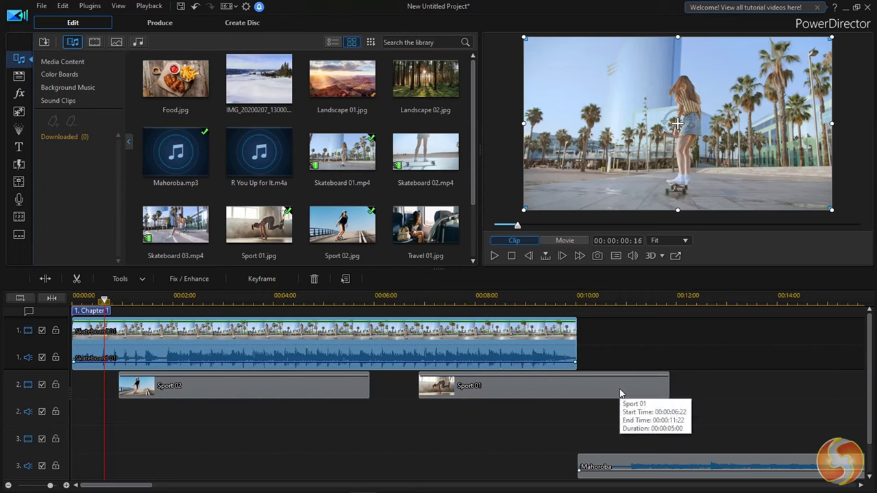
pyautogui.click(331, 390)
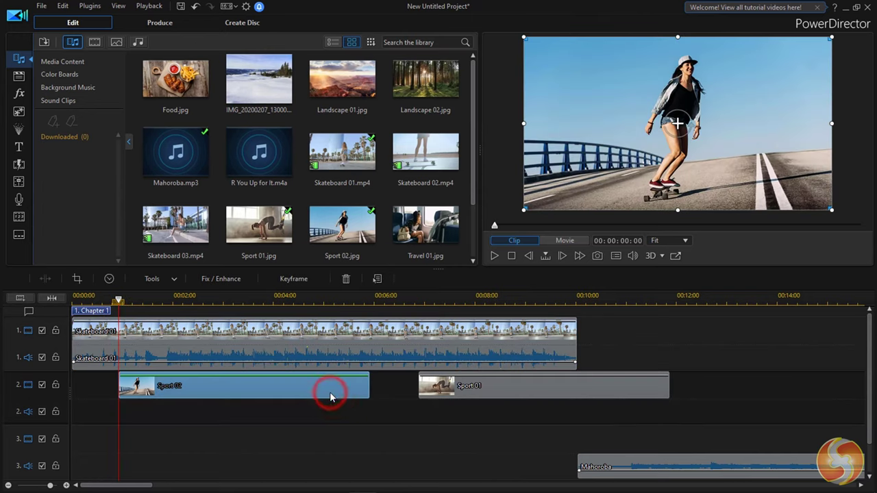
pyautogui.click(520, 389)
pyautogui.click(486, 343)
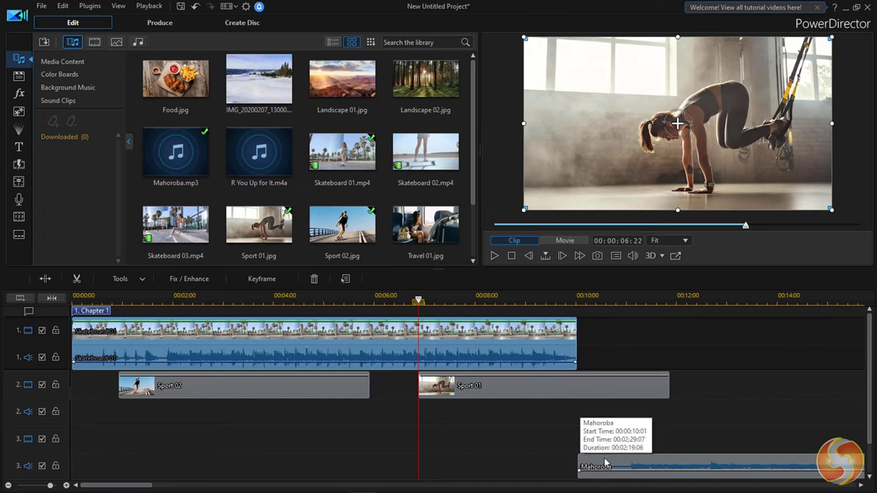
# Drag the Mahoroba music to 00:00:00:00 on track 3 and select each clip in turn
pyautogui.moveTo(605, 465); pyautogui.dragTo(103, 462)
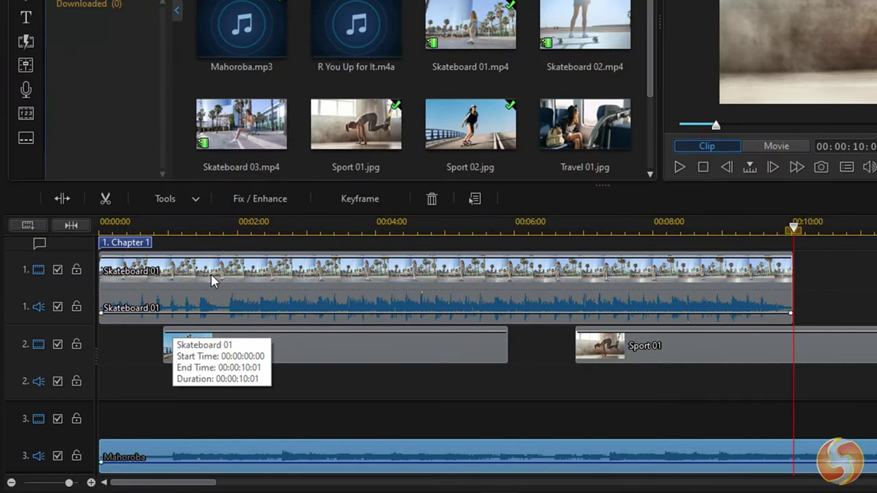
pyautogui.click(209, 277)
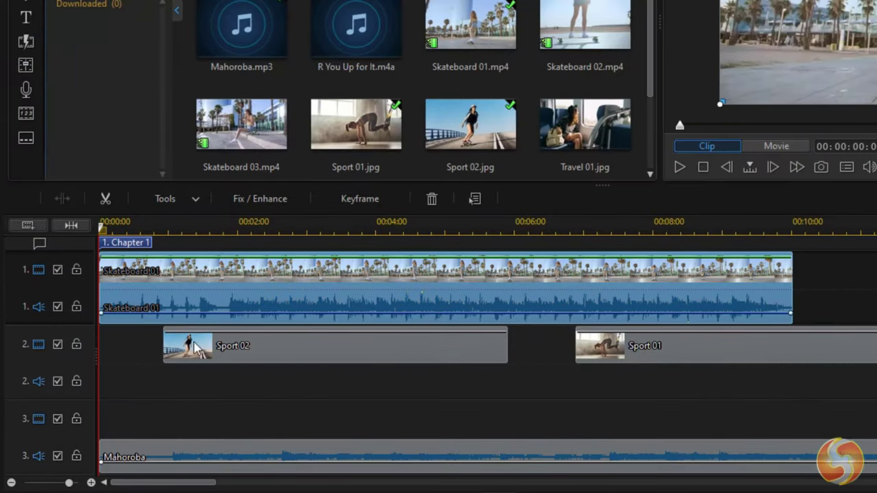
pyautogui.click(226, 349)
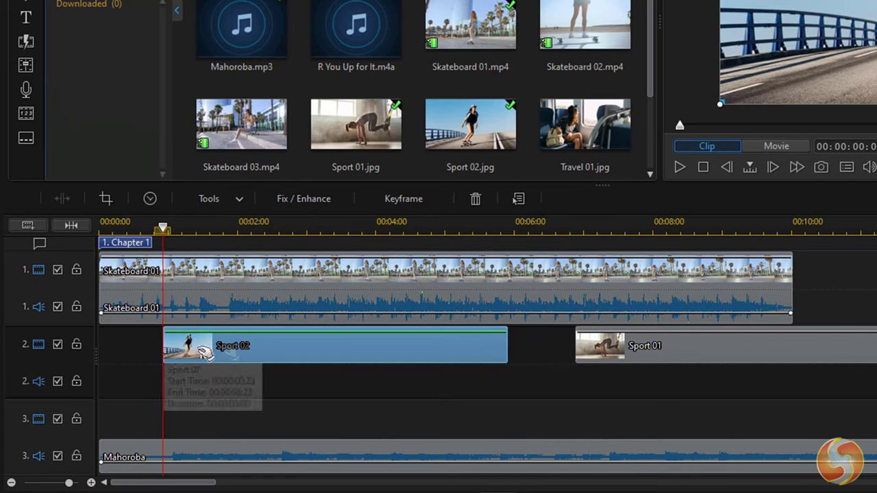
pyautogui.click(613, 353)
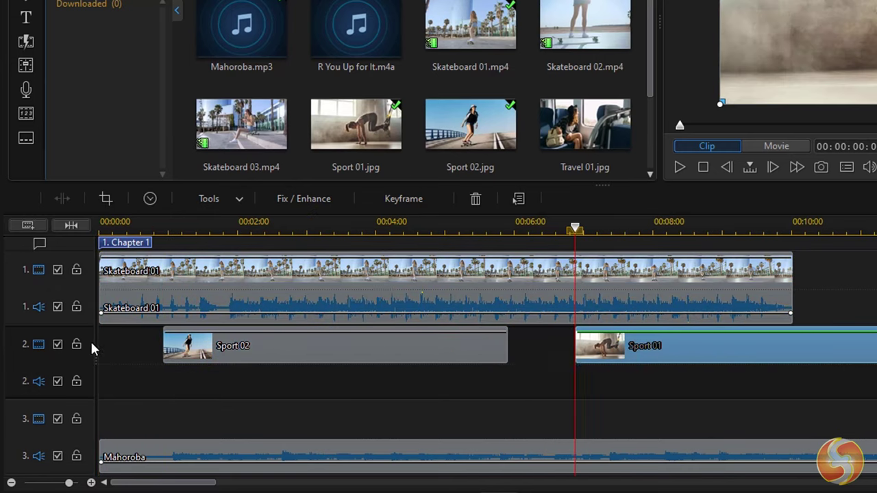
pyautogui.click(205, 297)
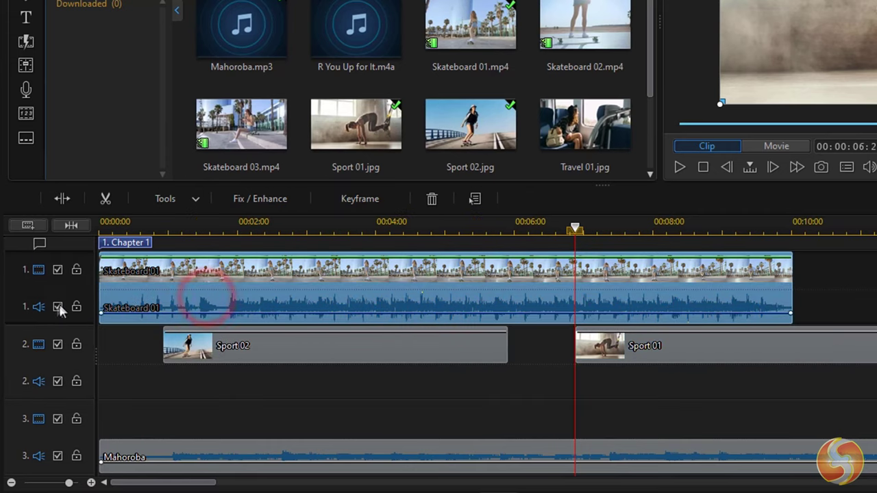
pyautogui.click(182, 447)
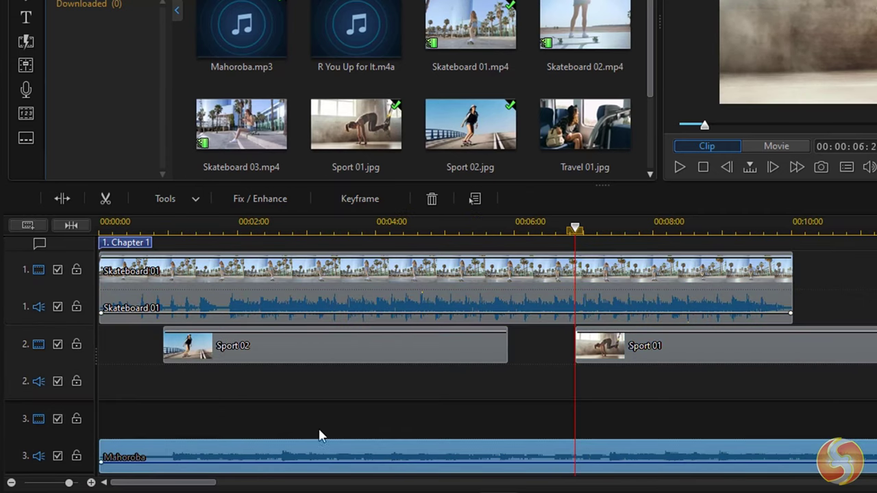
# Move the playhead to 00:00:04:10 and zoom the timeline in and out
pyautogui.click(404, 224)
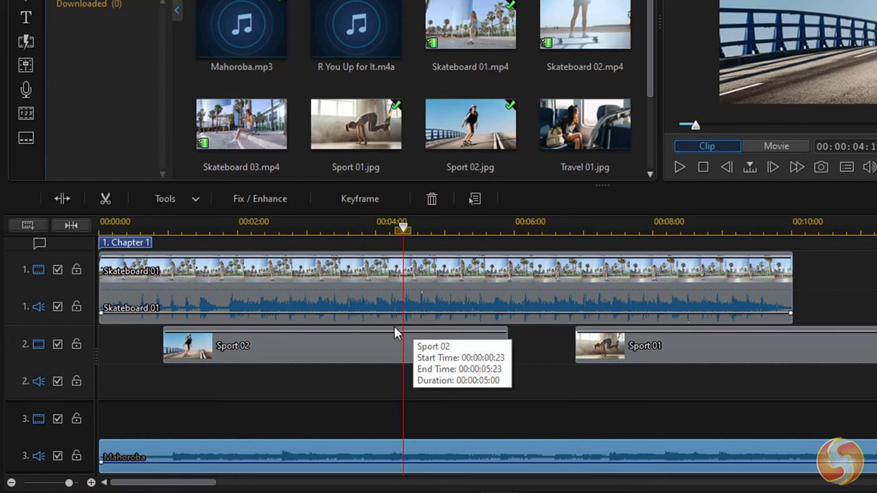
pyautogui.scroll(4, 394, 326)
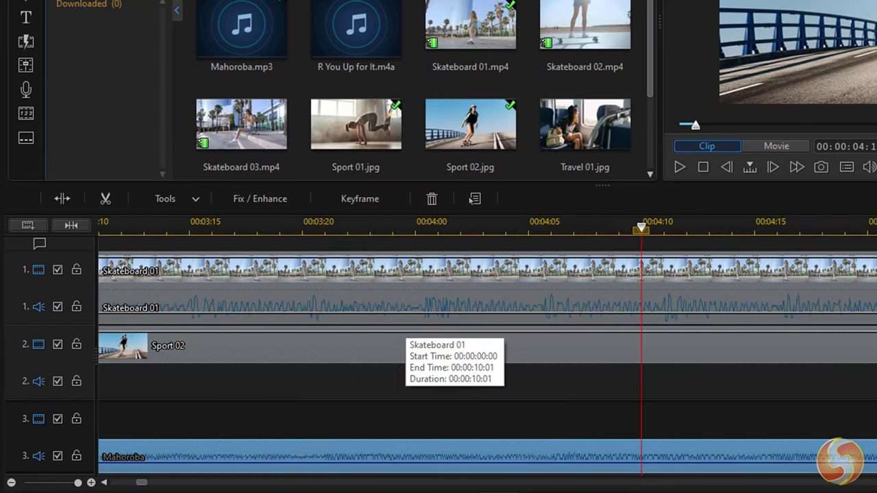
pyautogui.scroll(-10, 699, 305)
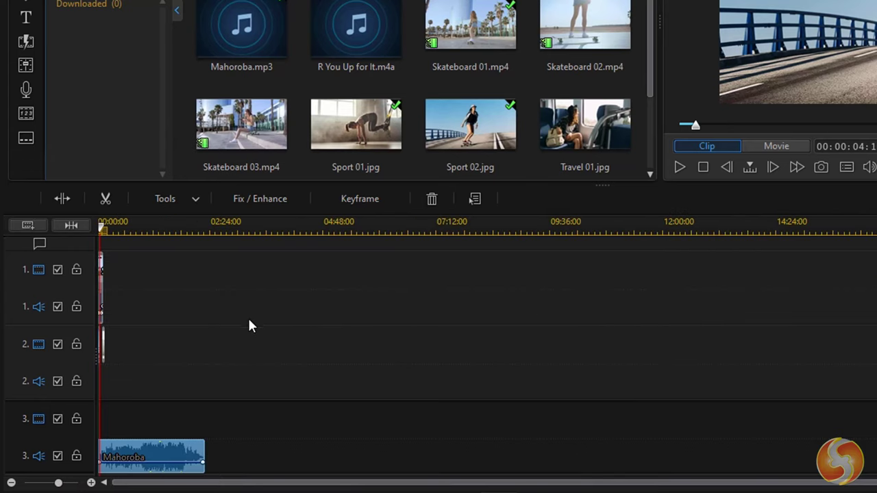
pyautogui.scroll(10, 103, 322)
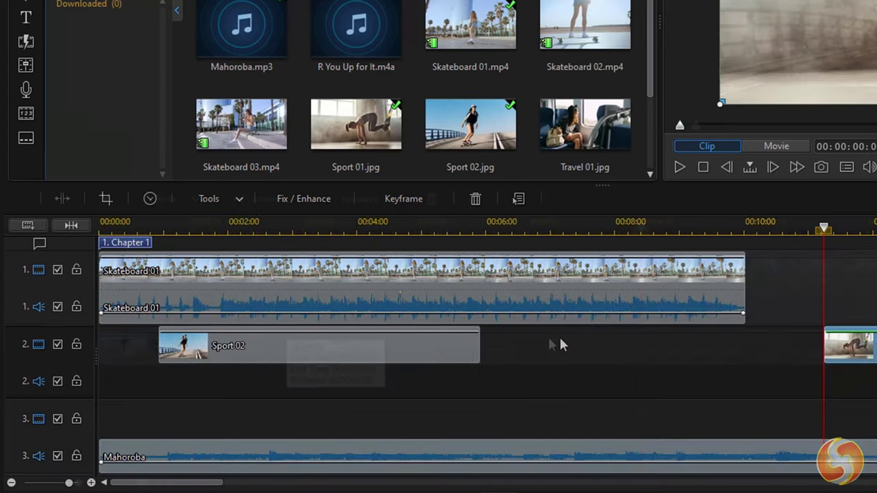
# Slide Sport 02 and Skateboard 01 later, then unlink Skateboard 01's audio and shift it ahead of the video
pyautogui.moveTo(276, 345); pyautogui.dragTo(606, 420)
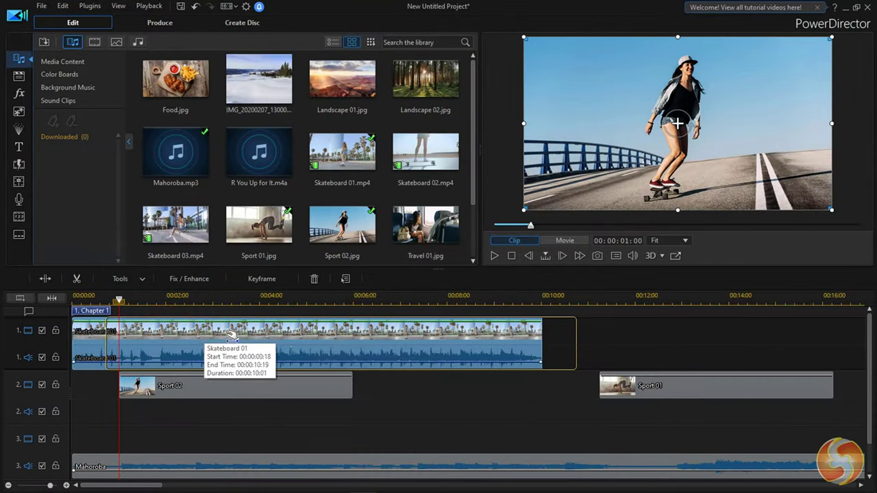
pyautogui.moveTo(154, 329); pyautogui.dragTo(498, 329)
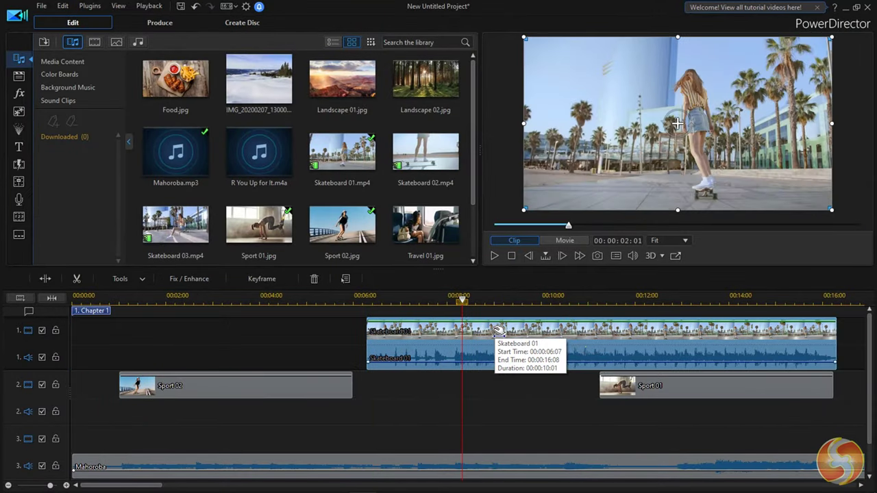
pyautogui.rightClick(558, 333)
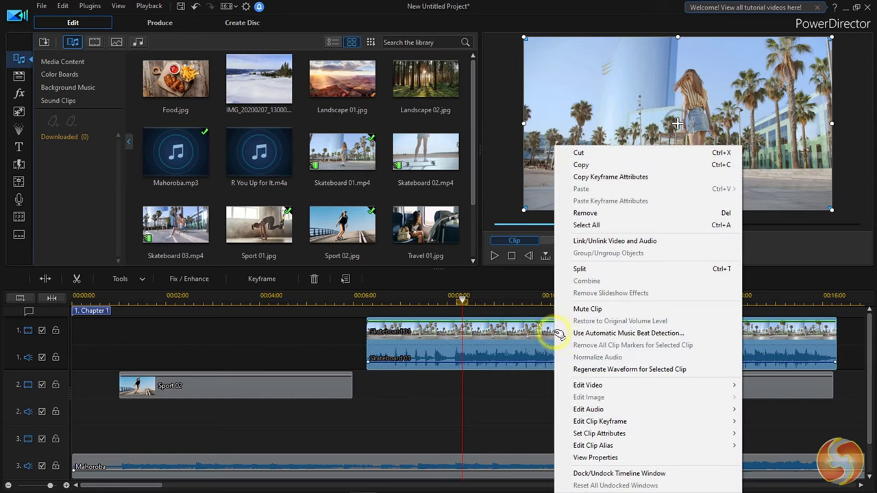
pyautogui.click(617, 242)
pyautogui.click(507, 333)
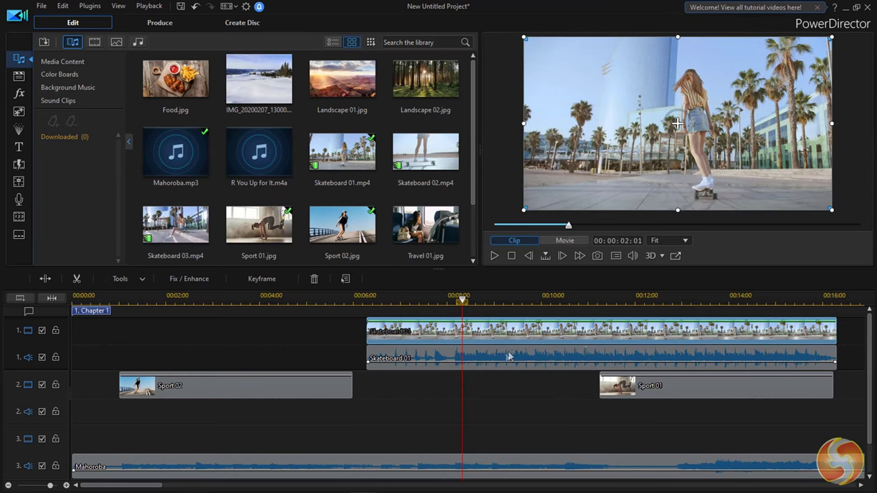
pyautogui.click(513, 354)
pyautogui.moveTo(534, 353); pyautogui.dragTo(380, 353)
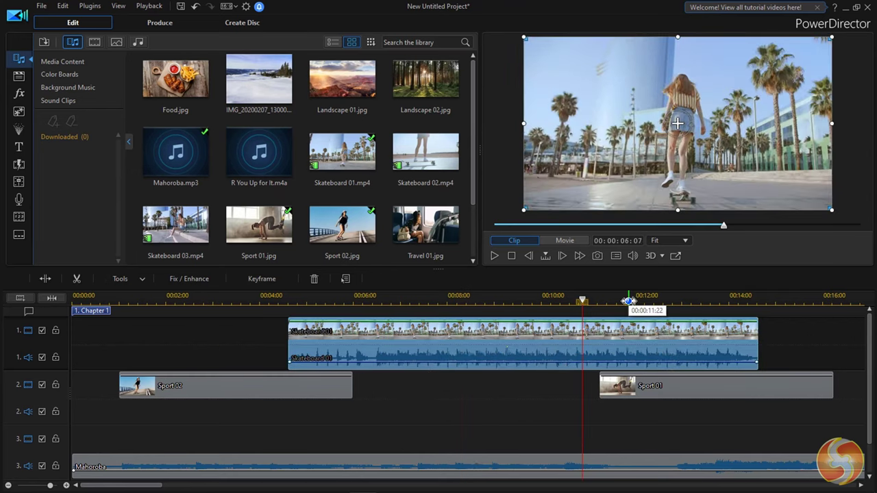
# Jump the playhead between the Sport 01, Skateboard 01 and Sport 02 sections to check the timing
pyautogui.click(629, 299)
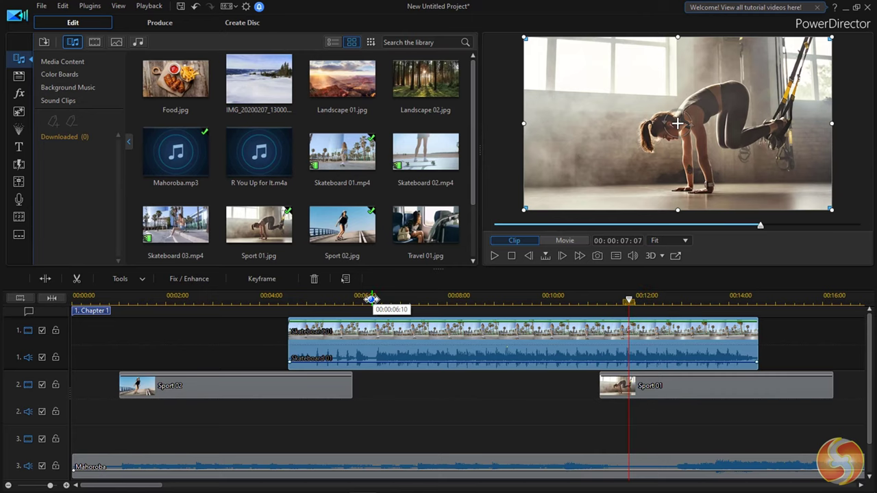
pyautogui.click(372, 300)
pyautogui.click(327, 300)
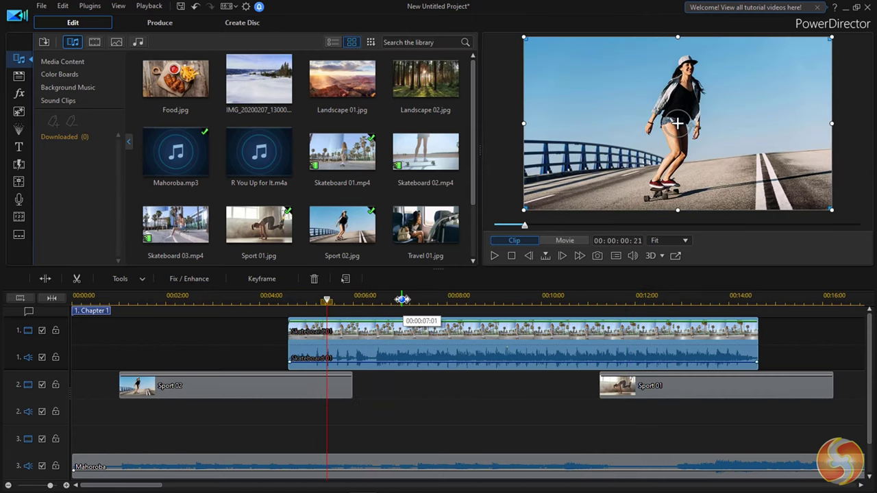
pyautogui.click(398, 296)
pyautogui.click(340, 299)
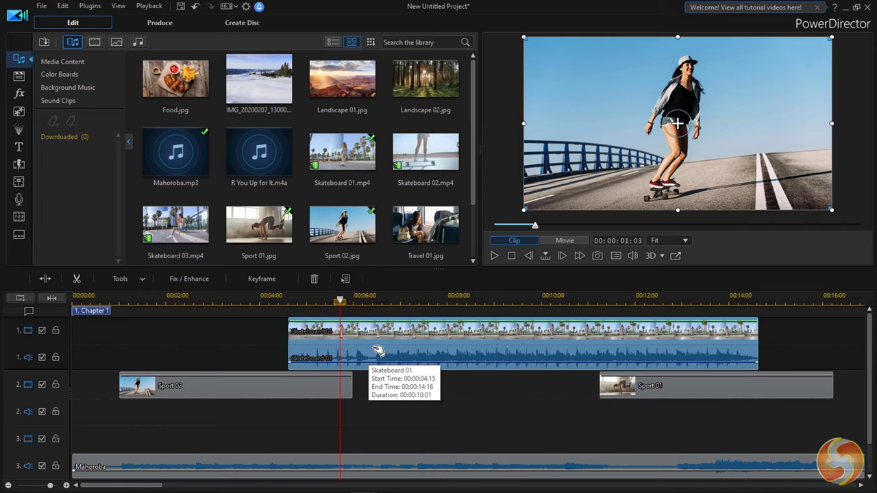
# Move Skateboard 01 to the start of the timeline and preview the whole movie
pyautogui.moveTo(377, 350); pyautogui.dragTo(295, 335)
pyautogui.click(190, 296)
pyautogui.click(494, 255)
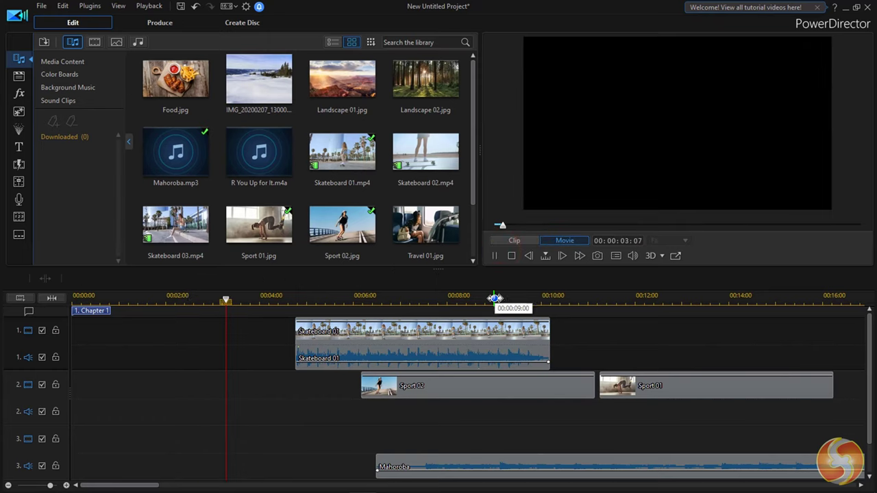
pyautogui.click(494, 256)
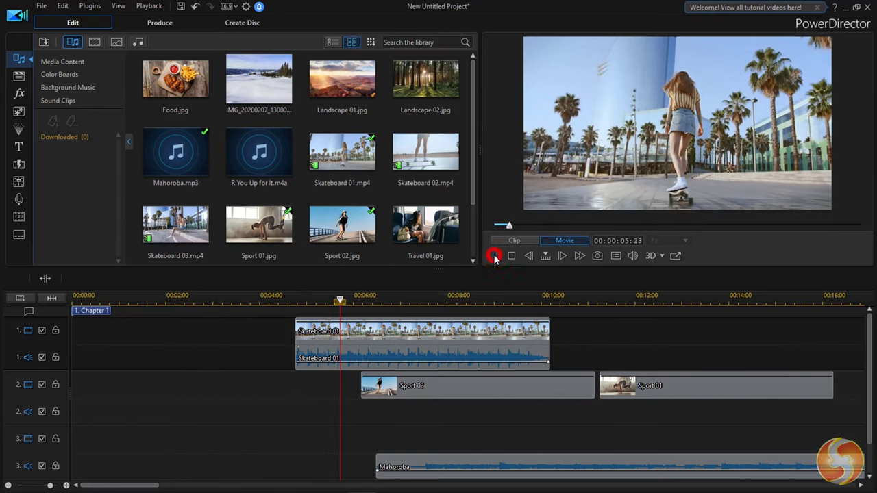
# Drag Skateboard 01's right edge to end near 16 seconds and play the project from the start
pyautogui.click(351, 339)
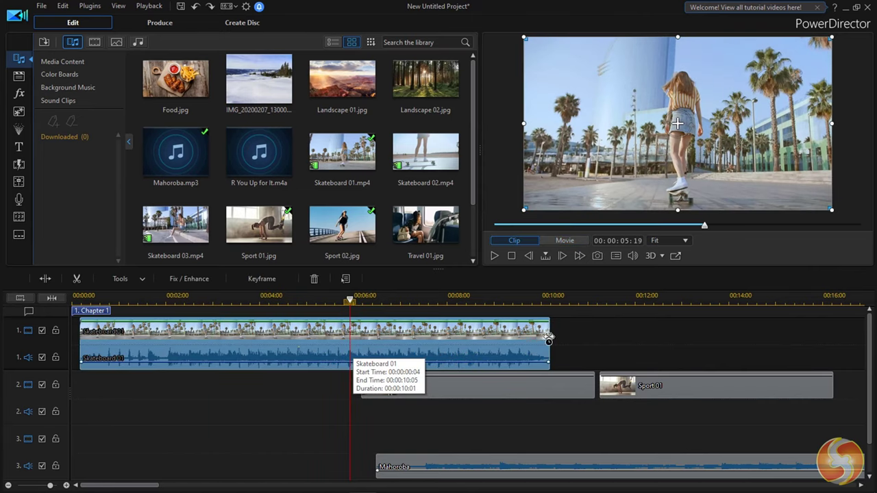
pyautogui.moveTo(549, 337); pyautogui.dragTo(825, 340)
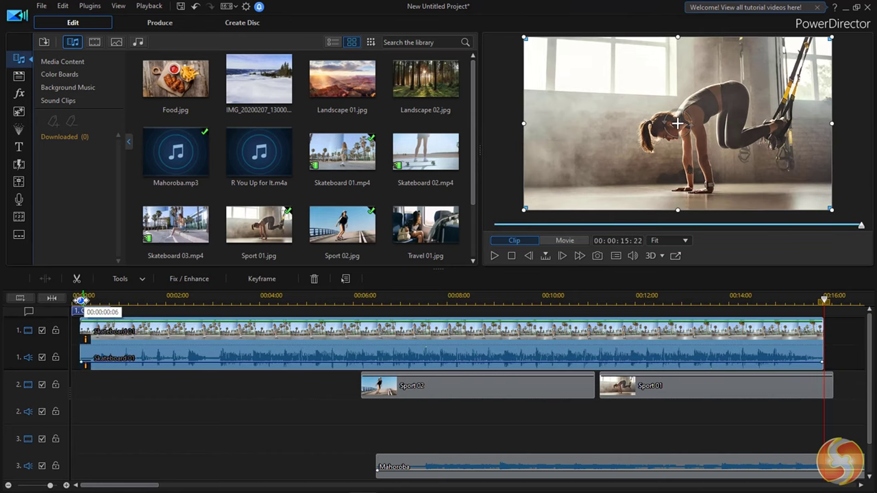
pyautogui.click(77, 299)
pyautogui.click(493, 257)
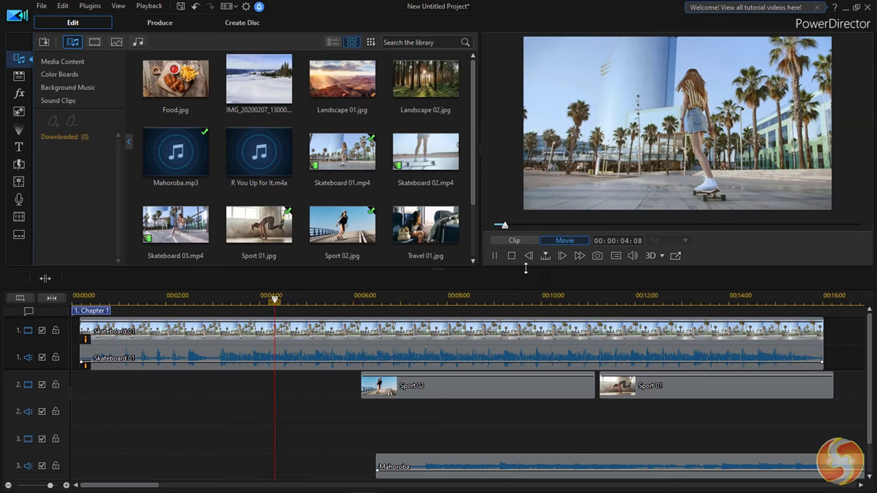
pyautogui.click(511, 255)
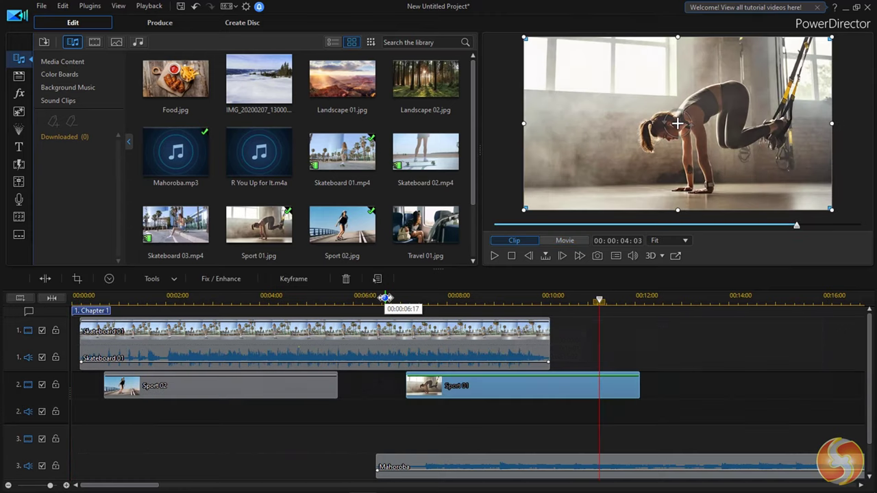
# Cut the selected clip and delete the Skateboard 01 and Sport 01 clips from the timeline
pyautogui.click(384, 296)
pyautogui.click(419, 330)
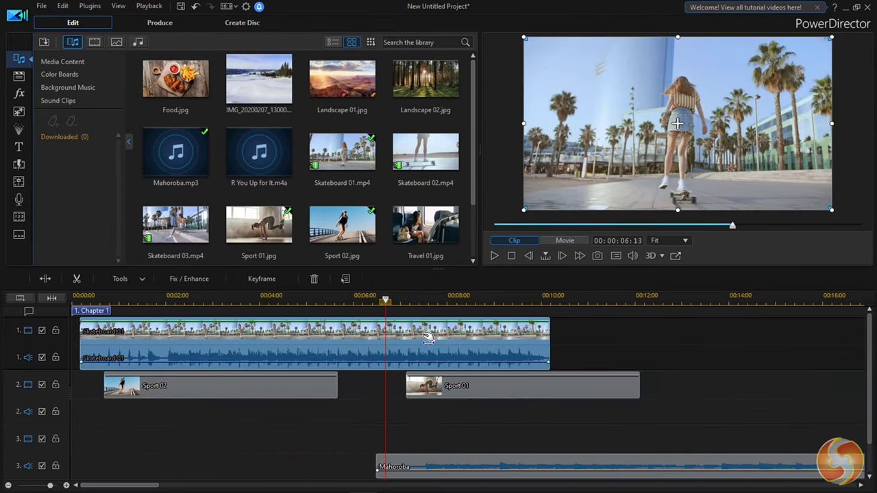
pyautogui.press('Delete')
pyautogui.click(439, 384)
pyautogui.press('Delete')
# Paste Sport 01 at about 9 seconds with Overwrite, then undo the pasted copies
pyautogui.click(498, 300)
pyautogui.hotkey('ctrl', 'v')
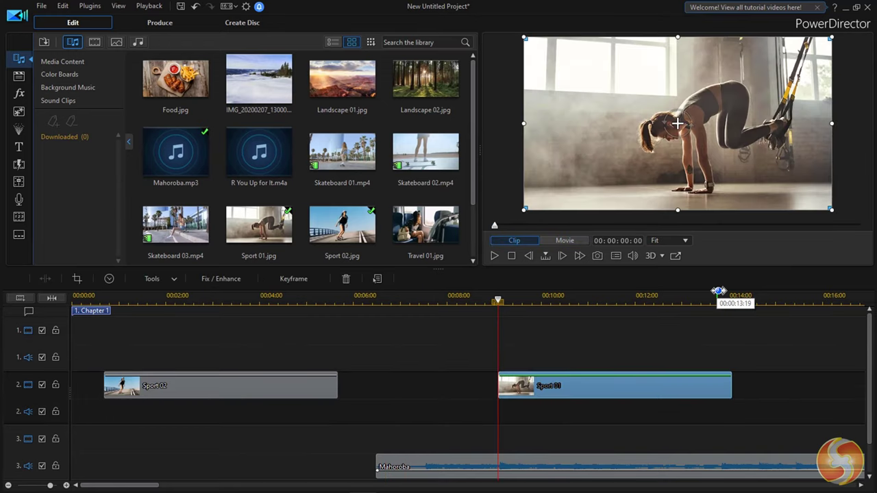
pyautogui.click(728, 298)
pyautogui.hotkey('ctrl', 'v')
pyautogui.click(743, 315)
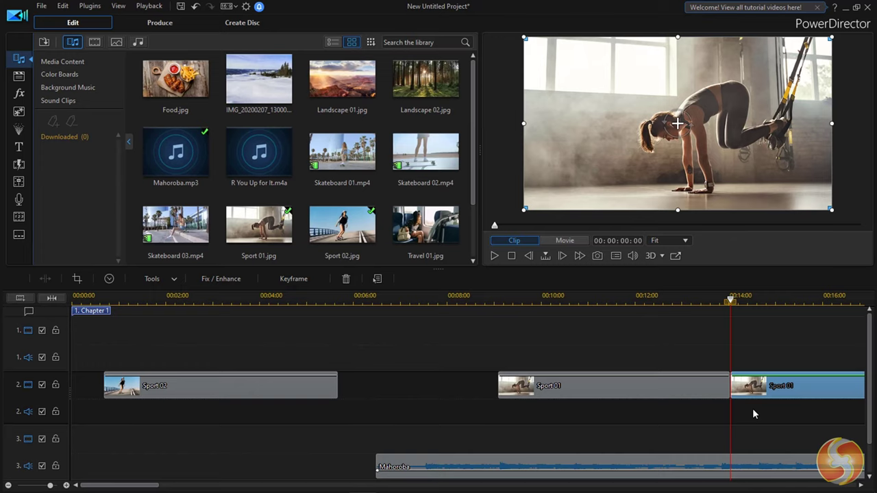
pyautogui.hotkey('ctrl', 'z')
pyautogui.hotkey('ctrl', 'z')
pyautogui.hotkey('ctrl', 'z')
pyautogui.hotkey('ctrl', 'z')
pyautogui.hotkey('ctrl', 'z')
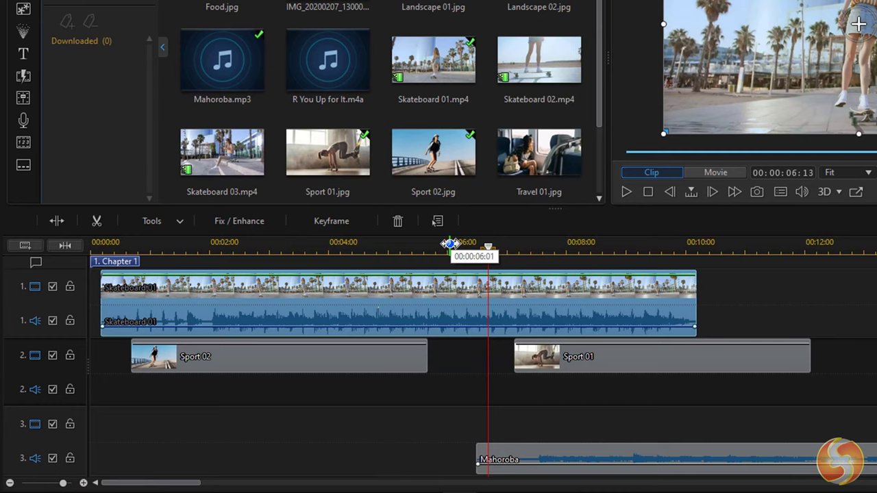
# Split Skateboard 01 at about 6 seconds and move its second part later
pyautogui.click(355, 296)
pyautogui.click(579, 243)
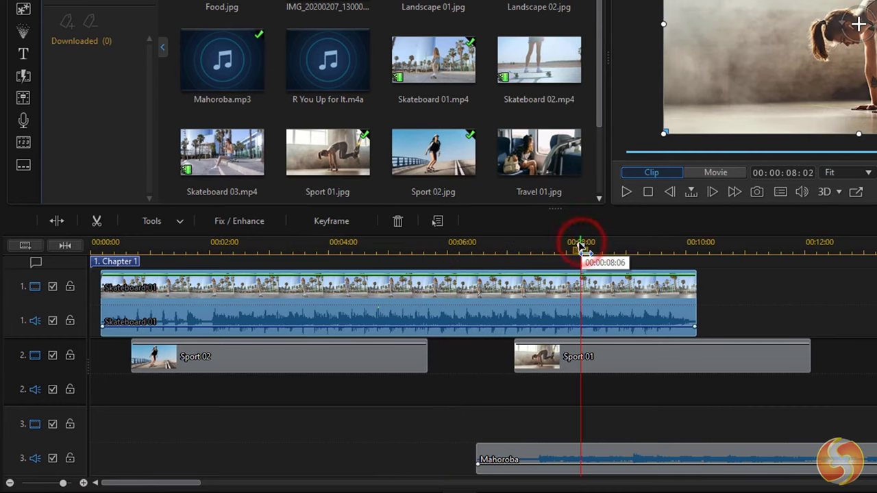
pyautogui.click(480, 244)
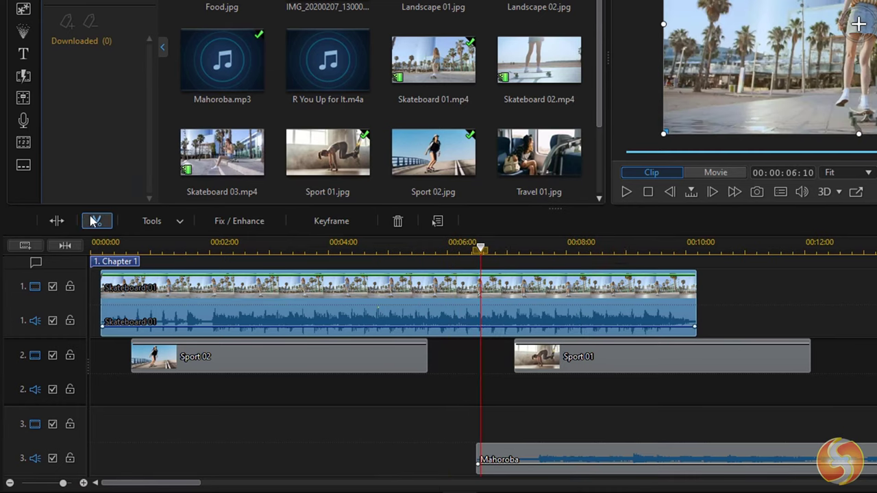
pyautogui.click(57, 221)
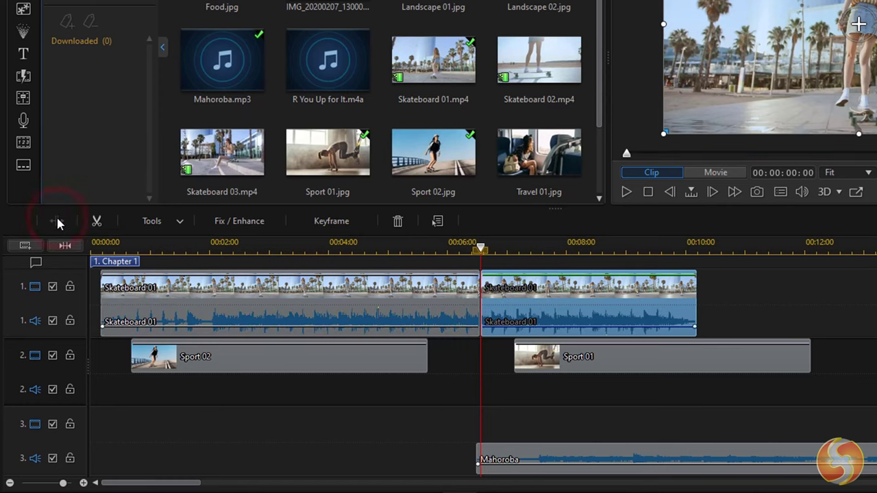
pyautogui.moveTo(515, 287); pyautogui.dragTo(720, 287)
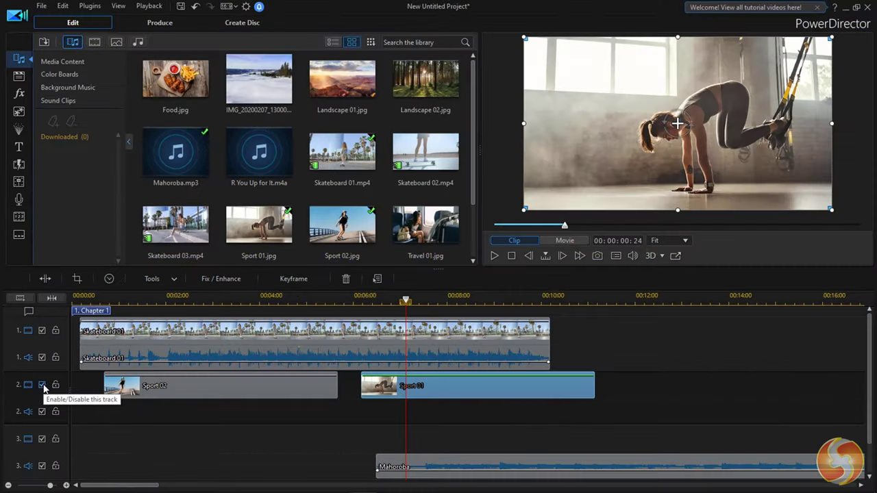
# Toggle track 2's video visibility on and off, then play the project from the start
pyautogui.click(42, 386)
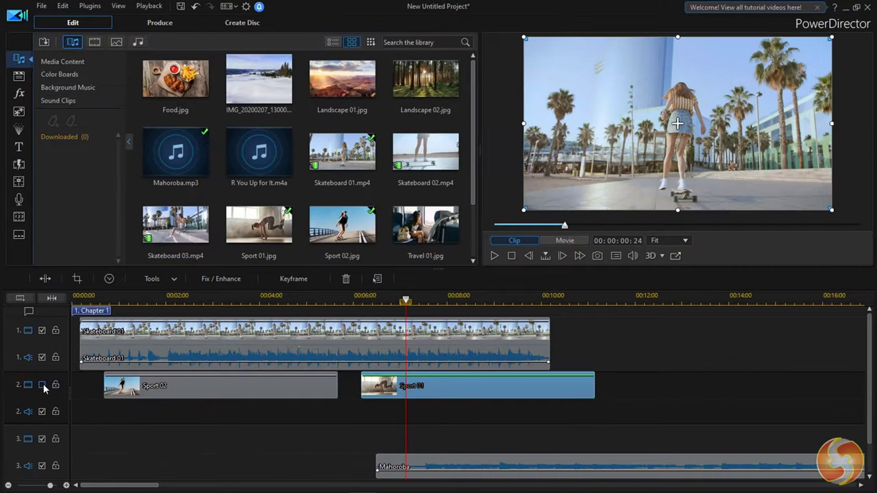
pyautogui.click(42, 385)
pyautogui.click(43, 386)
pyautogui.click(43, 385)
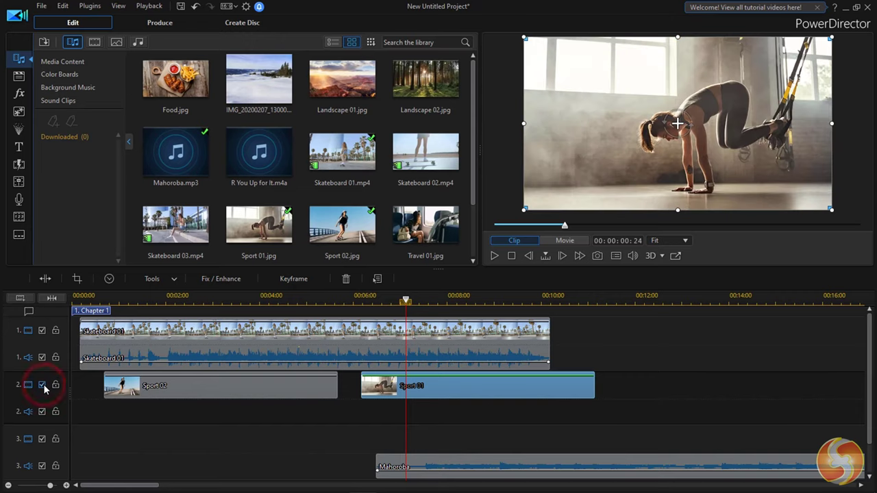
pyautogui.click(78, 299)
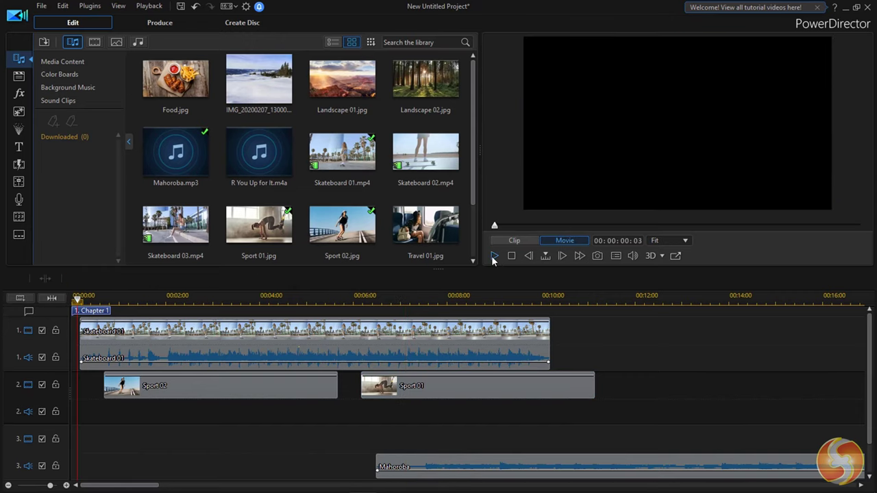
pyautogui.click(493, 256)
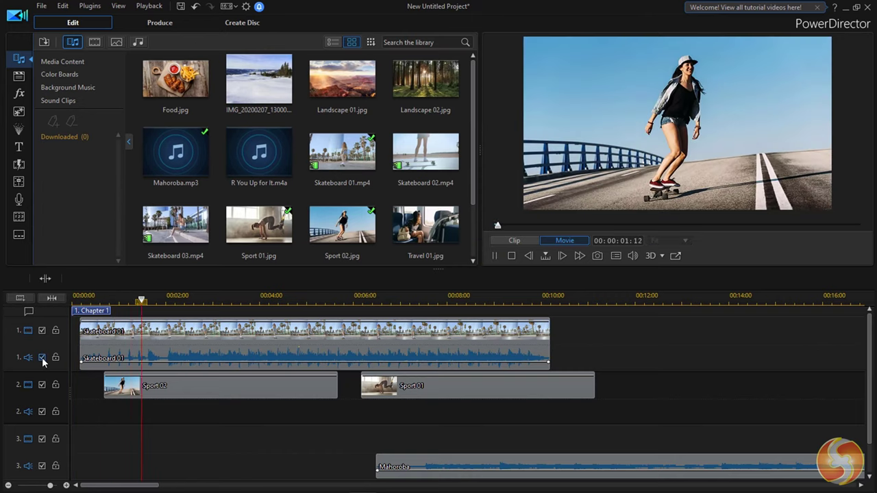
# Mute track 1's audio and lock track 1's video and audio against edits
pyautogui.click(42, 357)
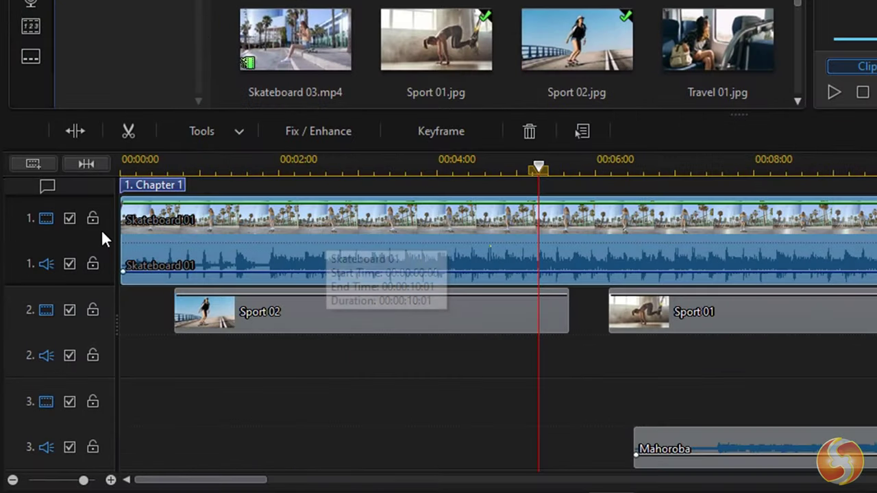
pyautogui.click(57, 331)
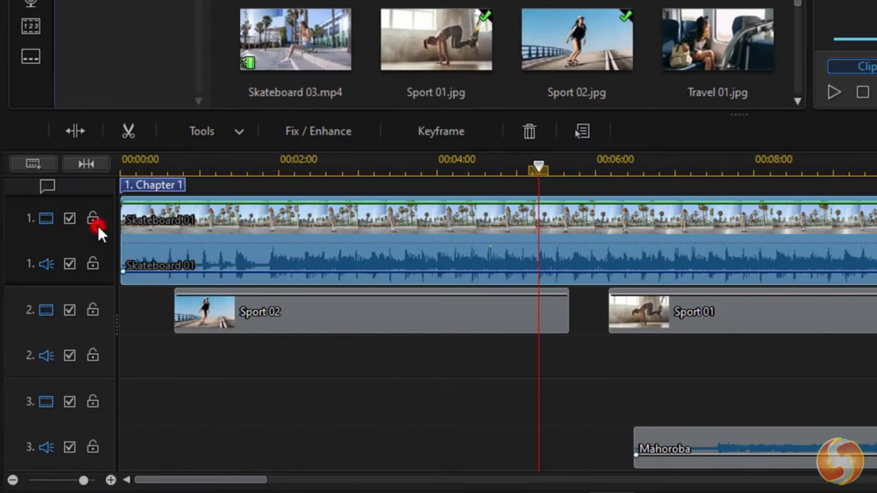
pyautogui.click(94, 219)
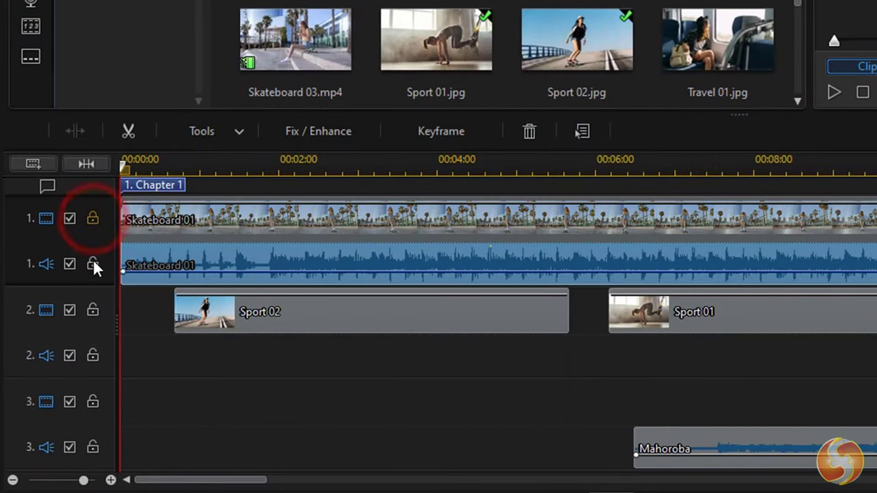
pyautogui.click(94, 265)
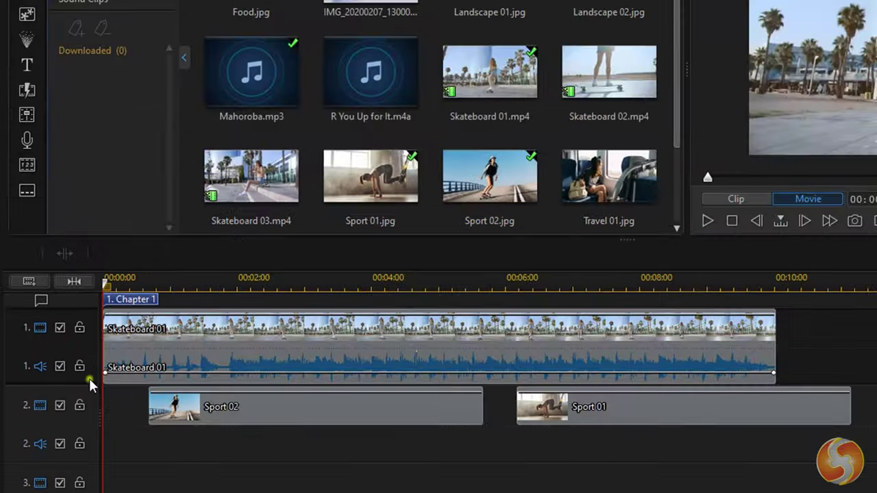
pyautogui.rightClick(107, 289)
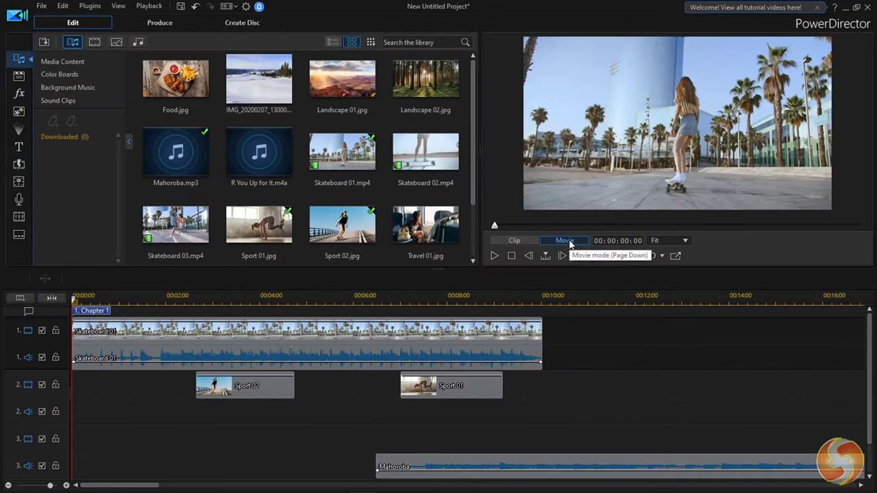
pyautogui.click(241, 434)
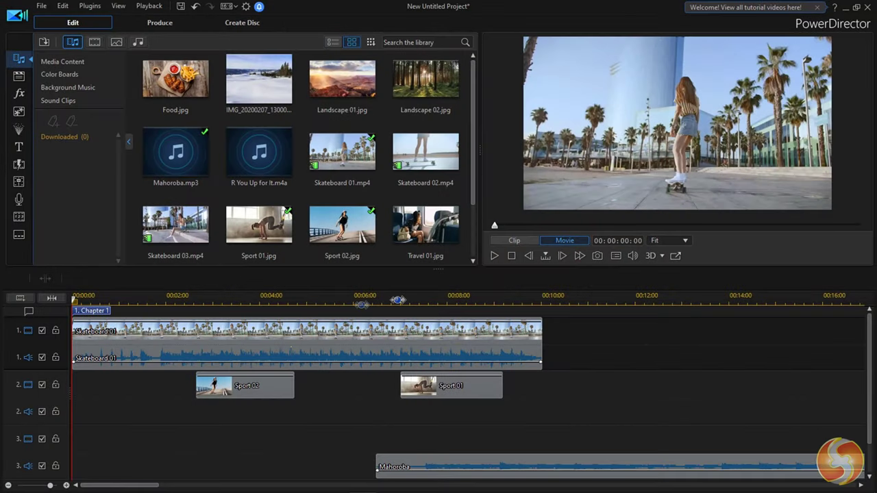
pyautogui.click(103, 301)
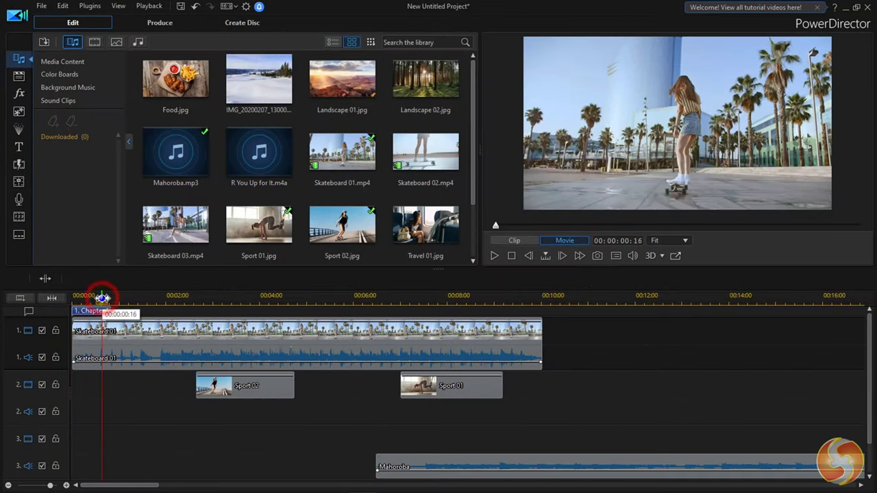
pyautogui.click(149, 300)
pyautogui.click(224, 297)
pyautogui.click(266, 299)
pyautogui.click(323, 299)
pyautogui.click(374, 296)
pyautogui.click(413, 297)
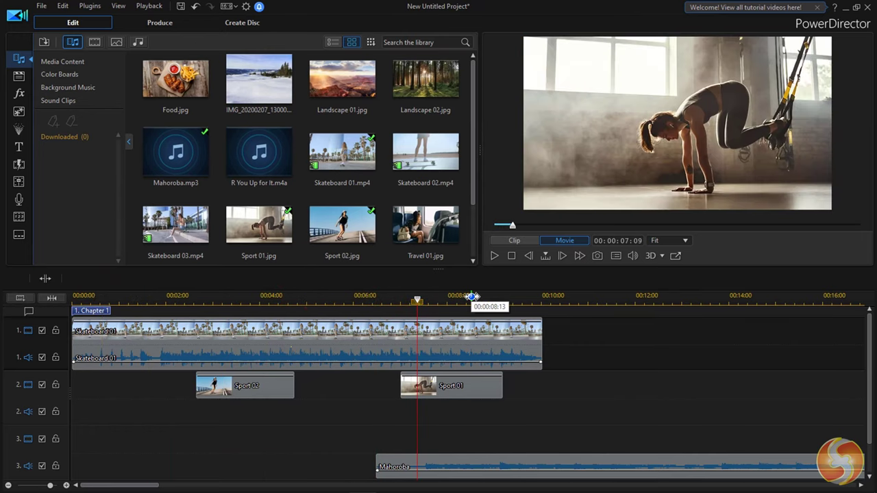
pyautogui.click(471, 300)
pyautogui.click(388, 297)
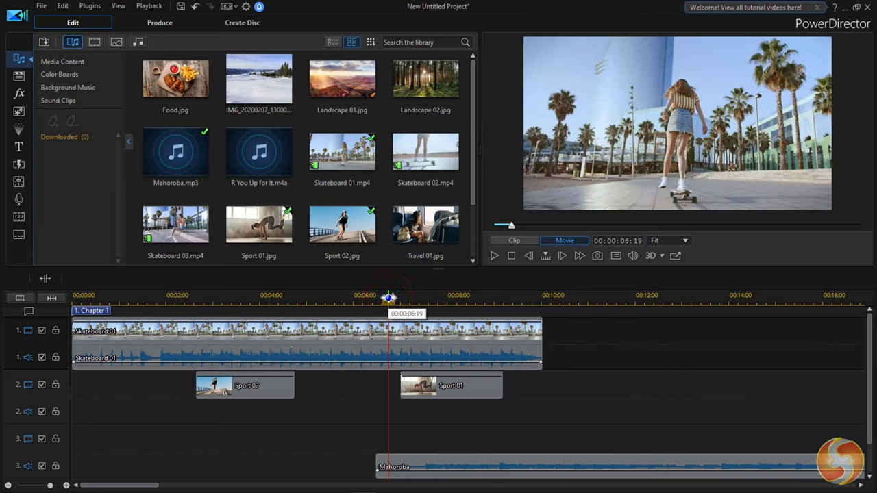
pyautogui.moveTo(388, 302); pyautogui.dragTo(75, 296)
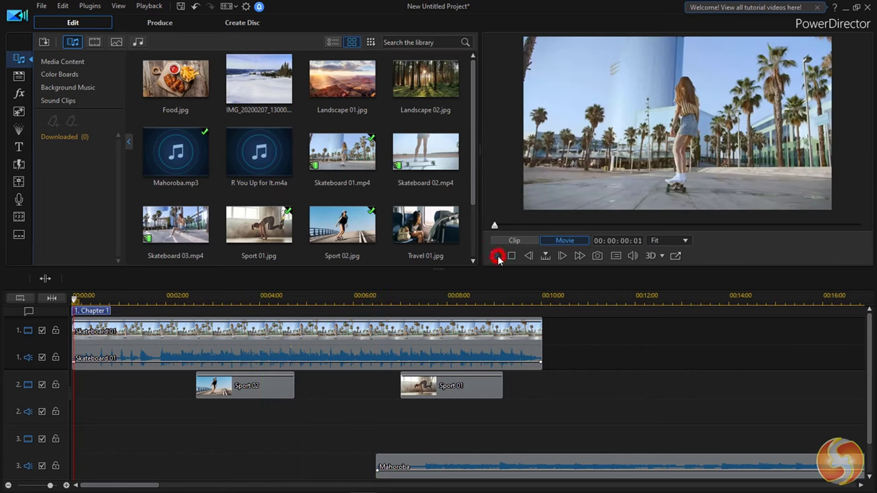
pyautogui.click(497, 256)
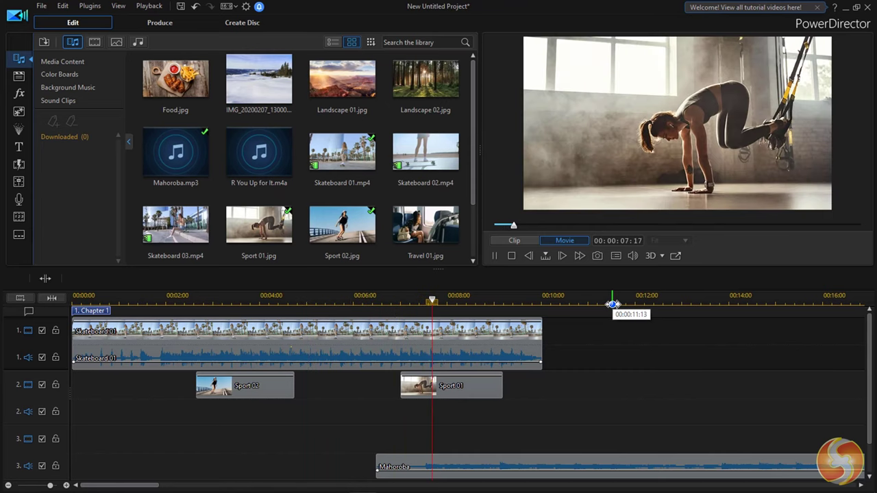
pyautogui.click(511, 257)
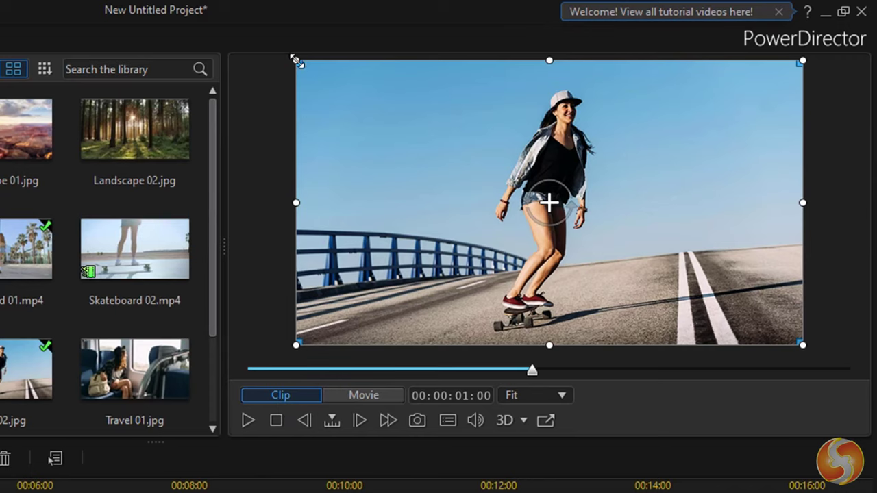
# Shrink Sport 02 into a small box, move it upper-left, and adjust its skew and rotation
pyautogui.moveTo(296, 60); pyautogui.dragTo(433, 140)
pyautogui.moveTo(607, 199); pyautogui.dragTo(494, 122)
pyautogui.moveTo(320, 73)
pyautogui.mouseDown()
pyautogui.moveTo(376, 73)
pyautogui.moveTo(328, 77)
pyautogui.mouseUp()
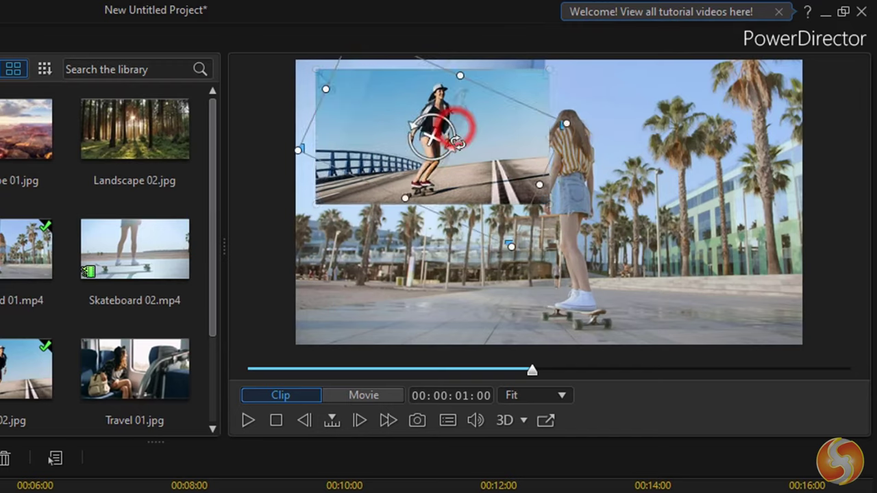
pyautogui.moveTo(456, 143); pyautogui.dragTo(431, 137)
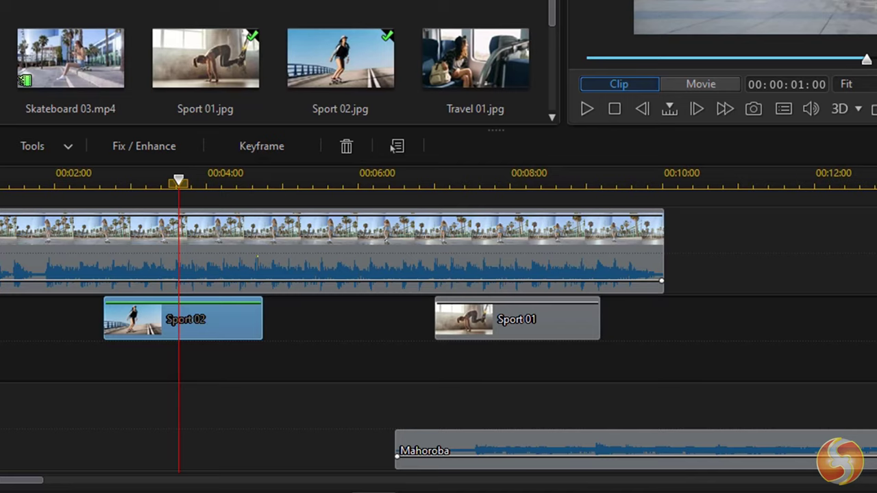
# In PiP Designer, try a border, then add a drop shadow with a larger distance
pyautogui.doubleClick(217, 322)
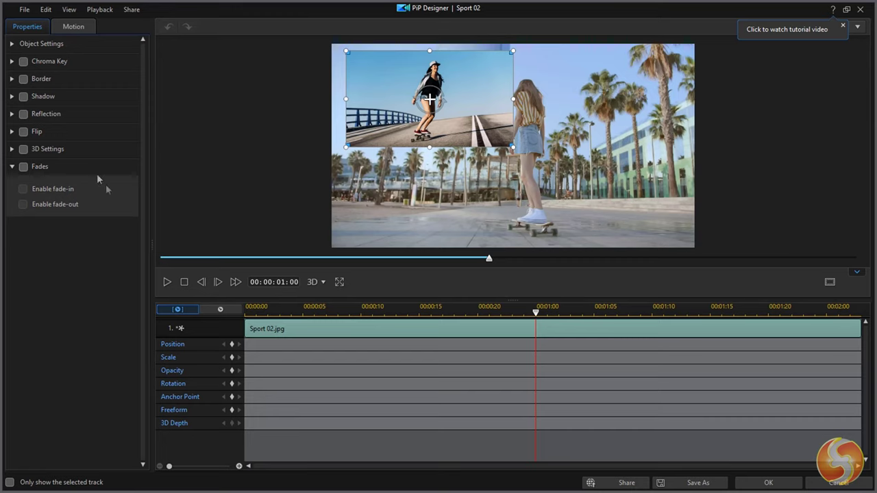
pyautogui.click(23, 79)
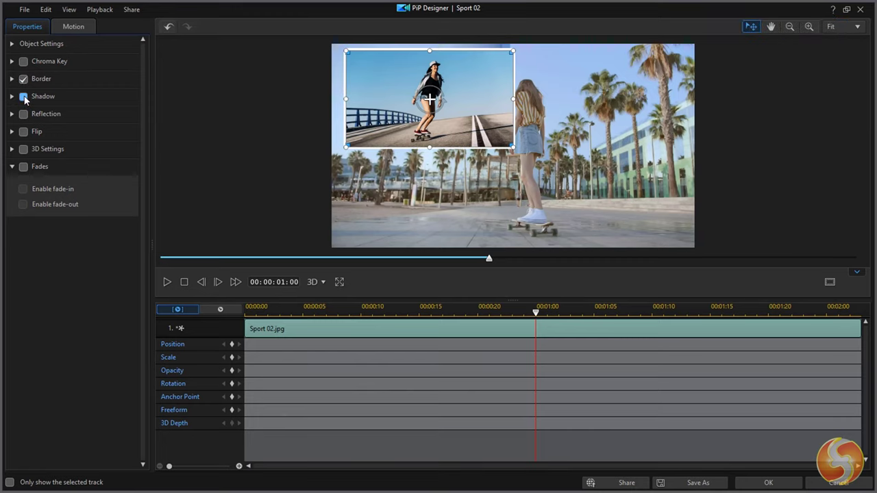
pyautogui.click(24, 79)
pyautogui.click(23, 96)
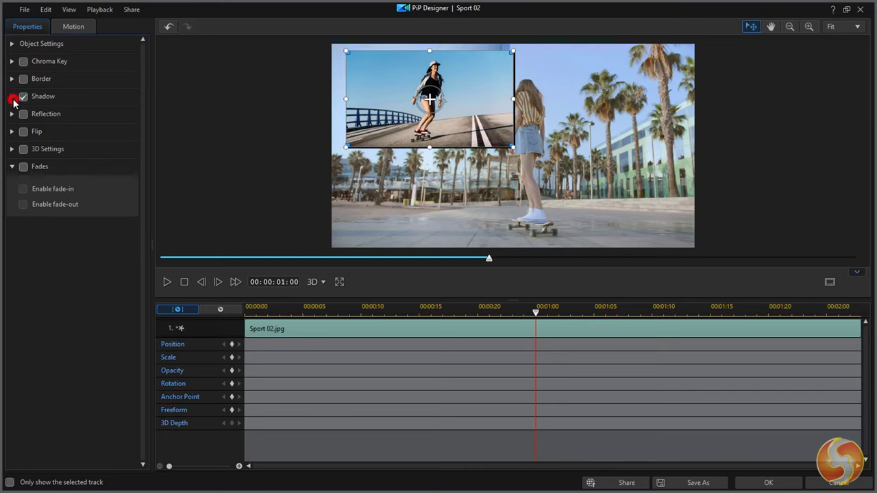
pyautogui.moveTo(23, 174); pyautogui.dragTo(28, 176)
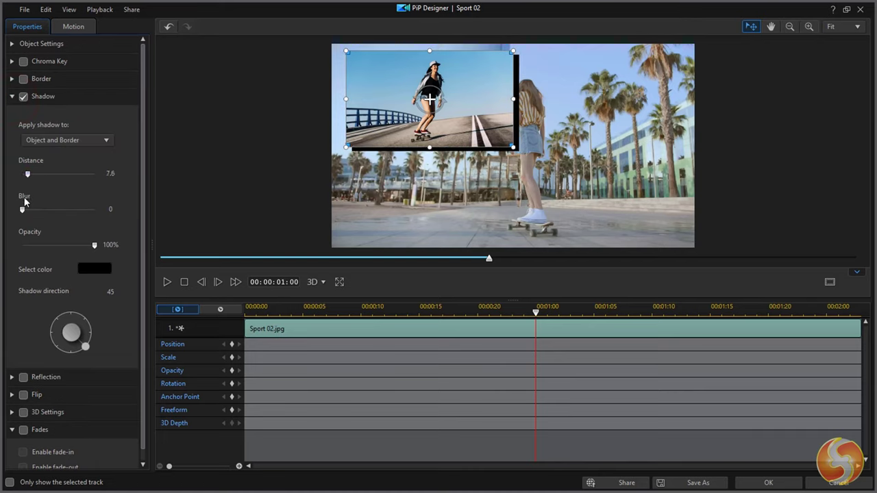
pyautogui.click(11, 96)
# Test and remove a reflection, enable fade-in, preview the fade, and apply with OK
pyautogui.click(23, 113)
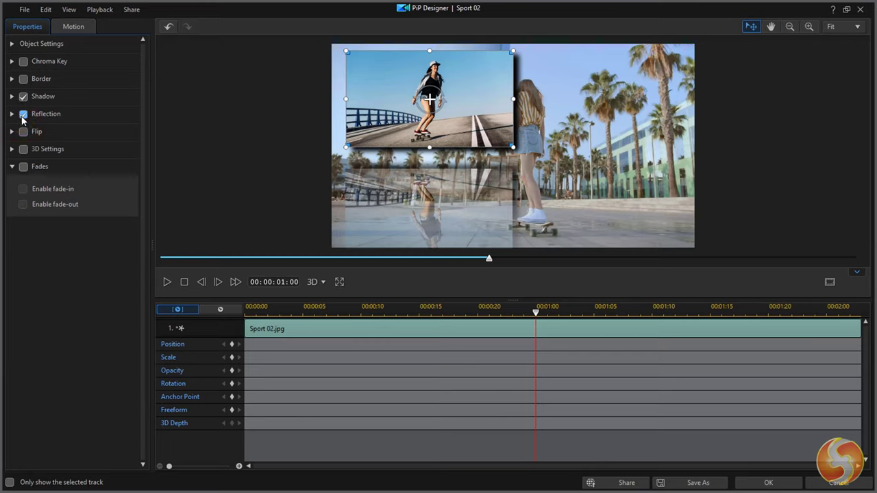
pyautogui.click(23, 115)
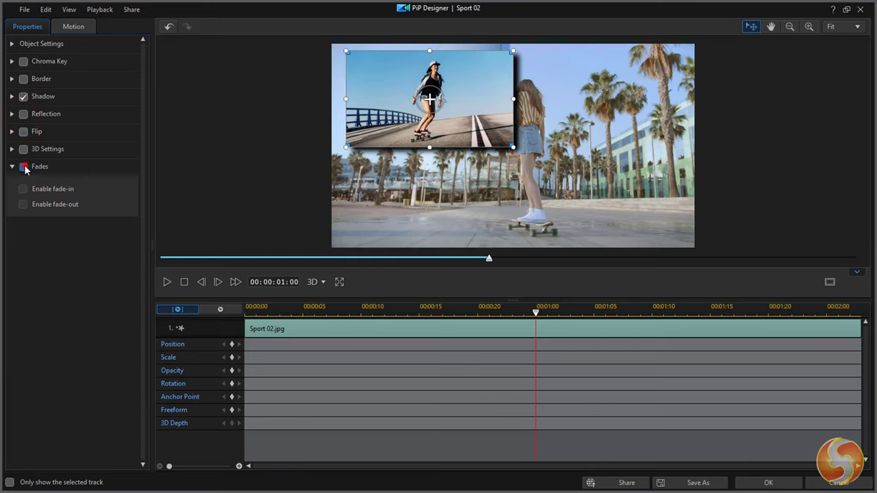
pyautogui.click(23, 190)
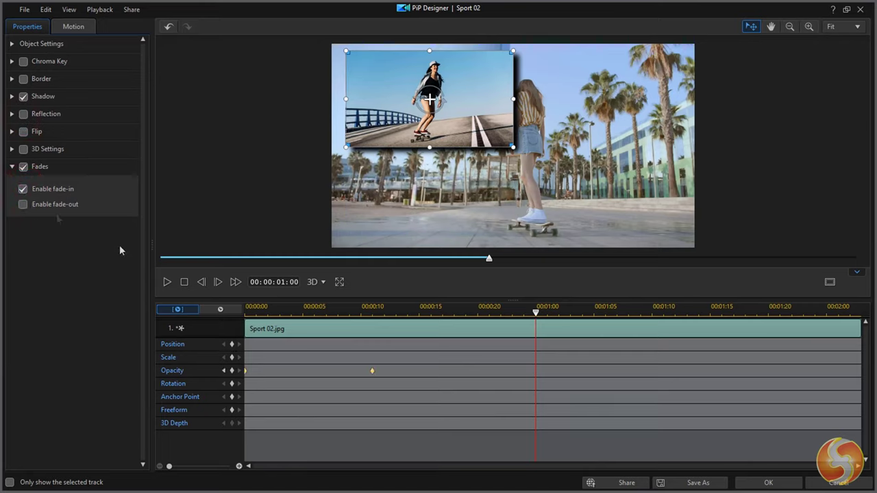
pyautogui.moveTo(268, 309); pyautogui.dragTo(384, 326)
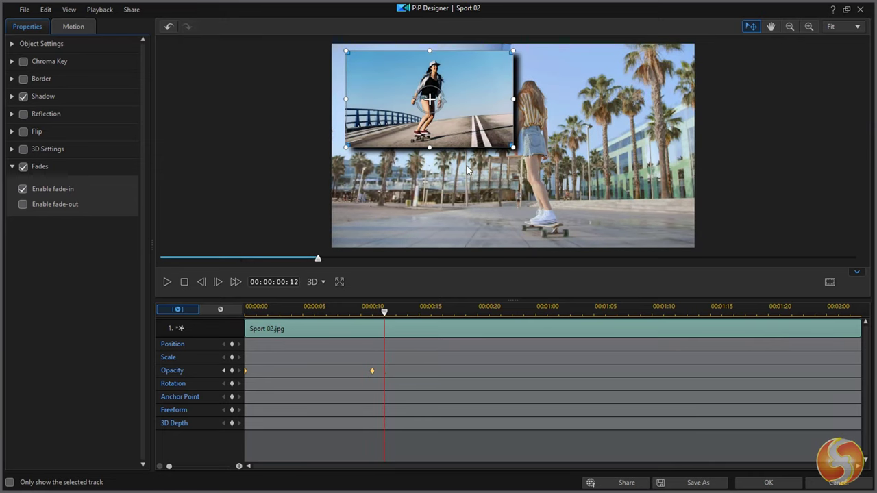
pyautogui.click(326, 310)
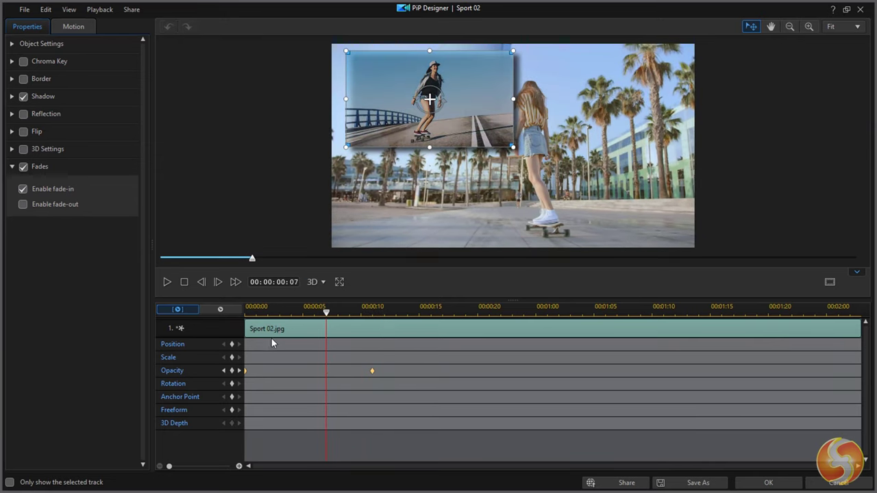
pyautogui.click(245, 373)
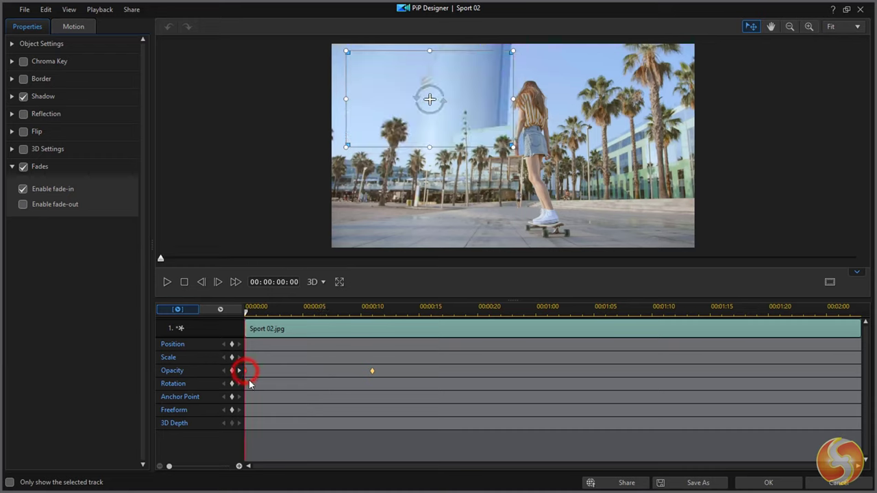
pyautogui.click(373, 374)
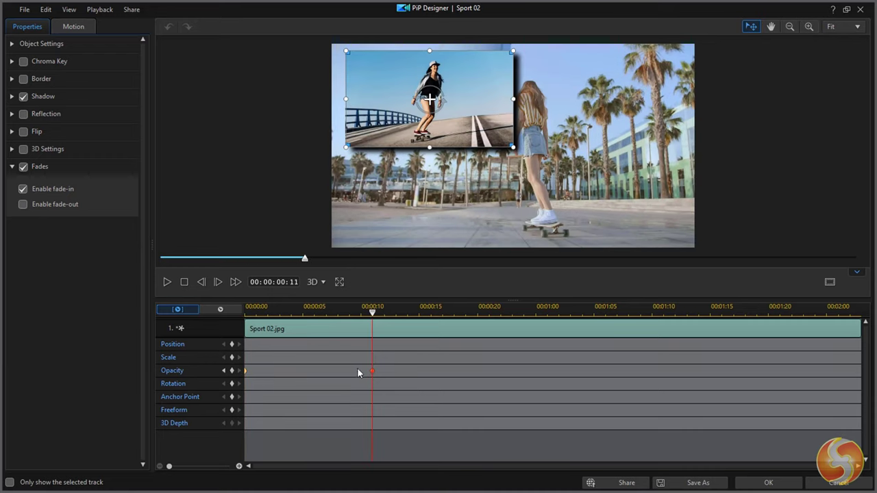
pyautogui.click(768, 483)
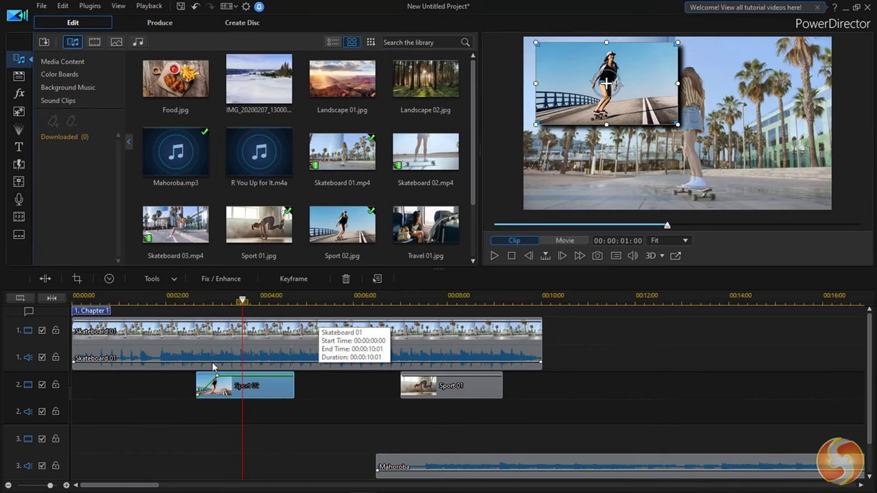
# Extend Sport 02 to 00:06:10 and drag its fade-in keyframe later so opacity peaks near 4 seconds
pyautogui.moveTo(294, 387); pyautogui.dragTo(371, 387)
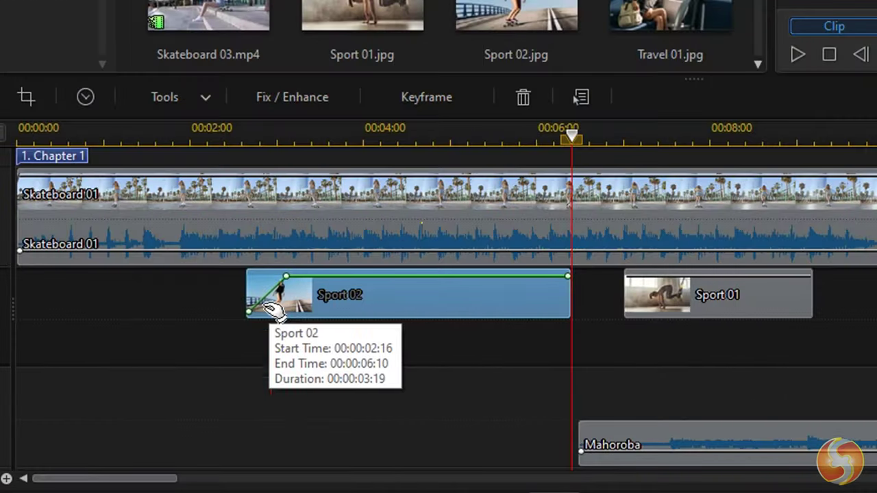
pyautogui.moveTo(286, 277); pyautogui.dragTo(413, 277)
pyautogui.click(797, 55)
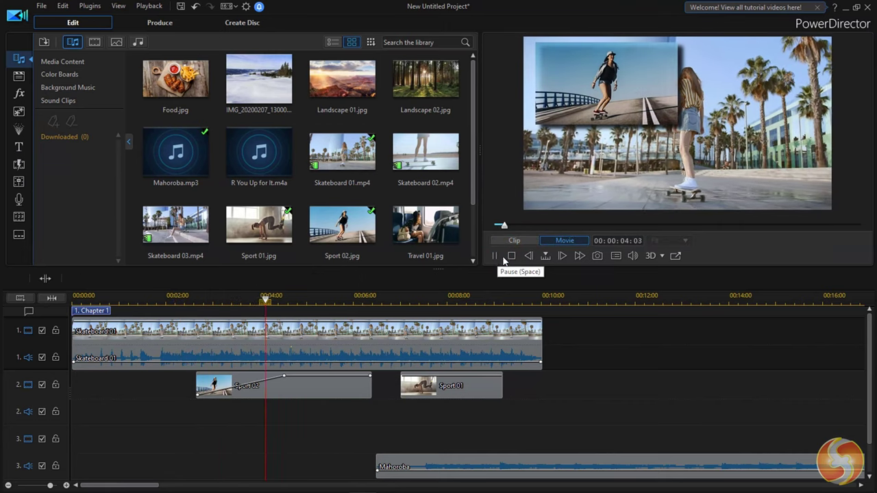
pyautogui.click(644, 294)
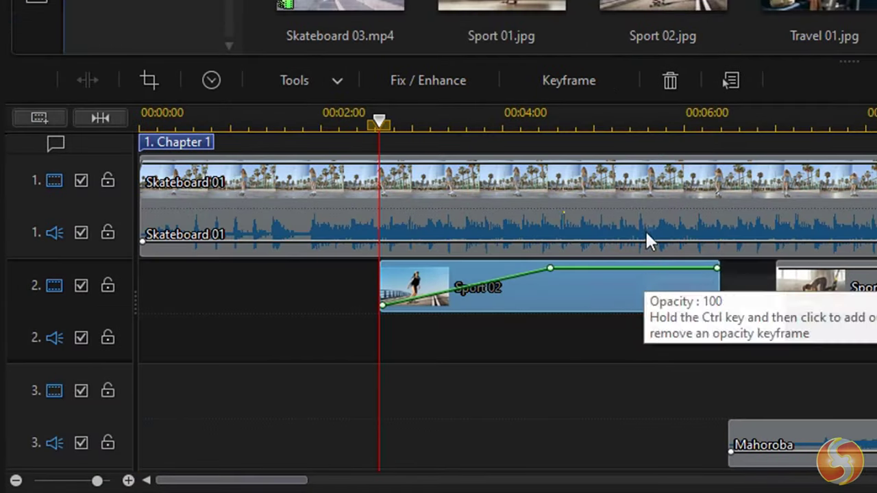
pyautogui.click(617, 114)
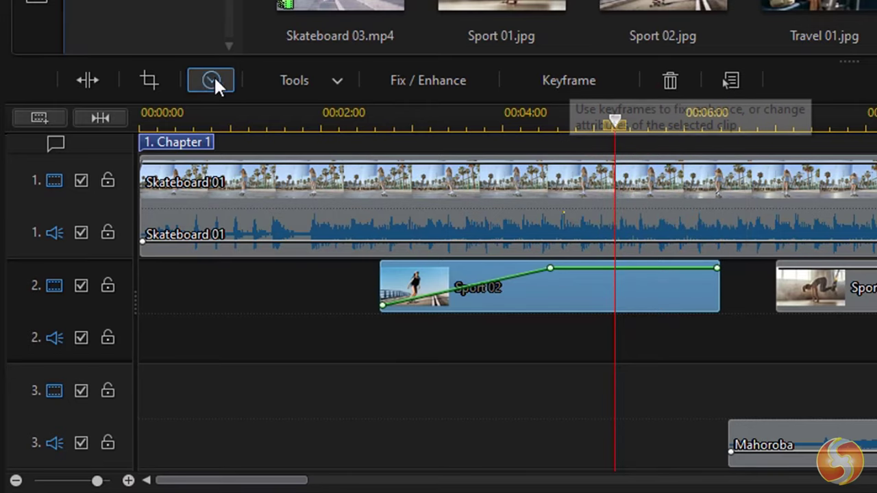
# Try 4:3, 9:16 and 1:1 crop aspect ratios on the Sport 02 image
pyautogui.click(148, 80)
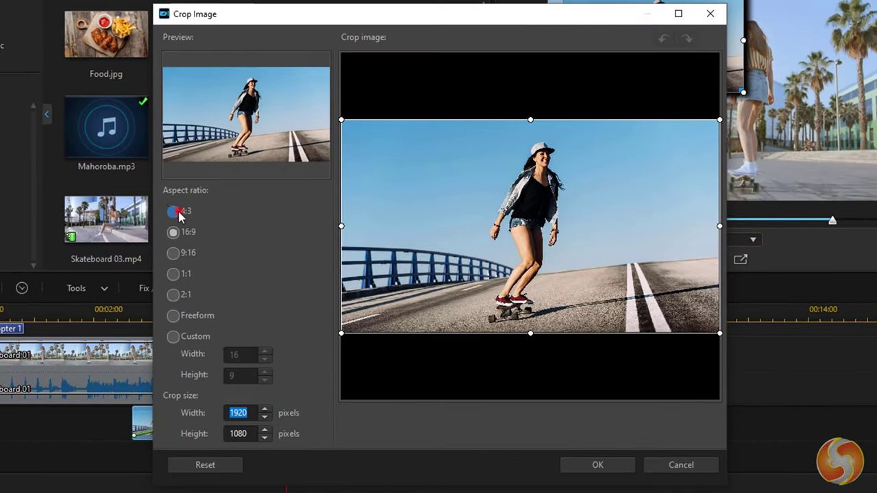
pyautogui.click(177, 213)
pyautogui.click(174, 255)
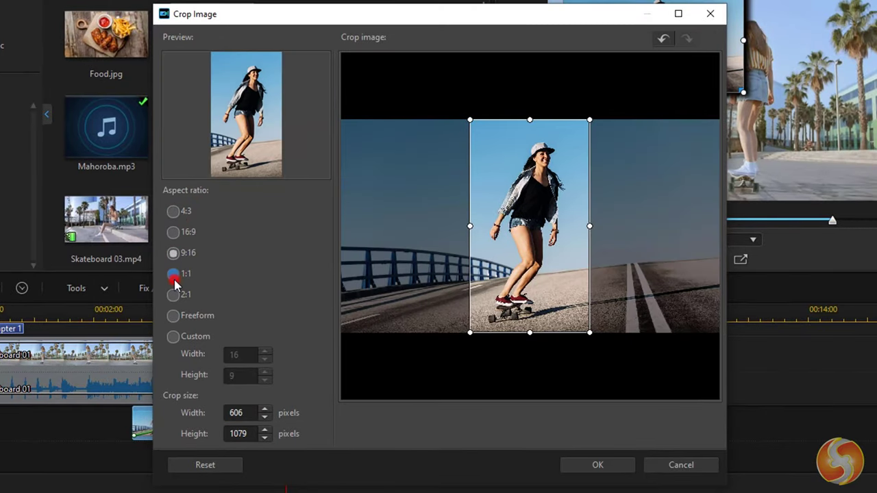
pyautogui.click(174, 275)
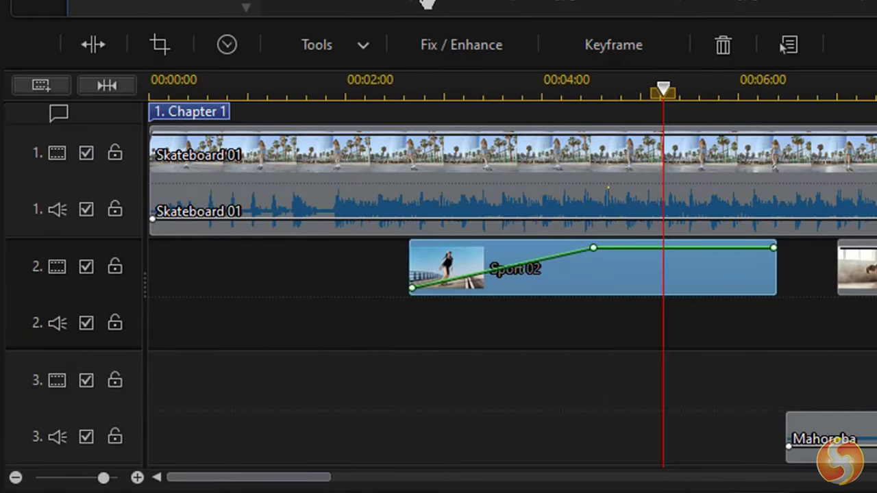
pyautogui.click(347, 43)
# In Mask Designer, try feathered heart, square and star mask shapes on Sport 02
pyautogui.click(353, 102)
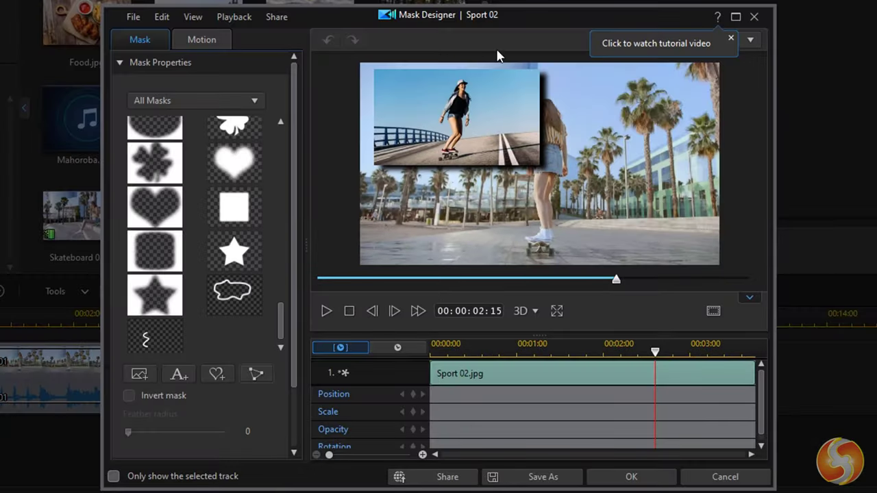
pyautogui.click(232, 165)
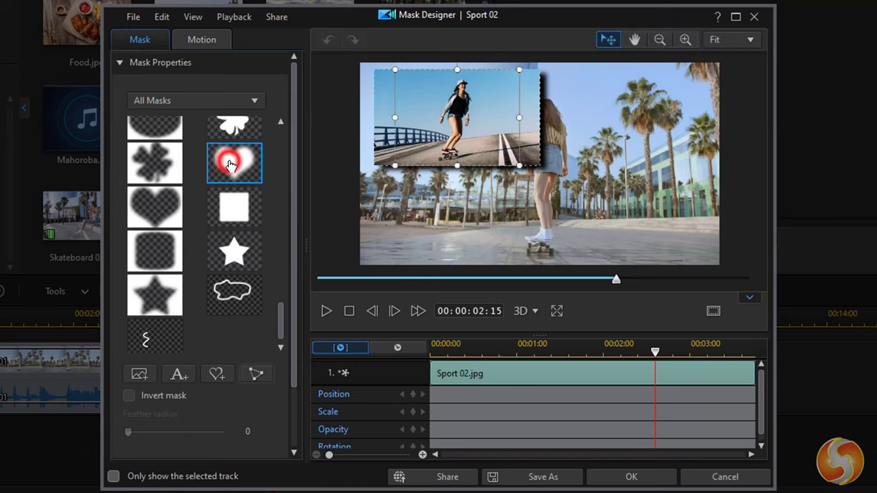
pyautogui.click(235, 218)
pyautogui.click(250, 258)
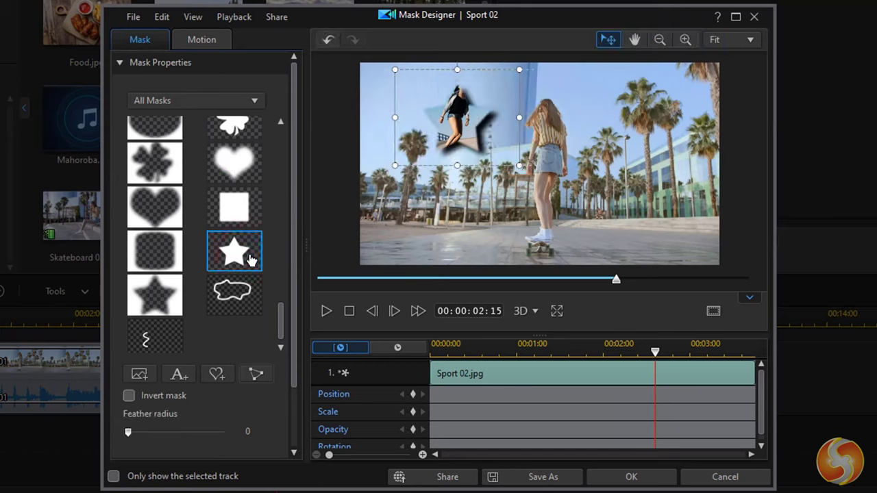
pyautogui.click(155, 206)
pyautogui.click(235, 162)
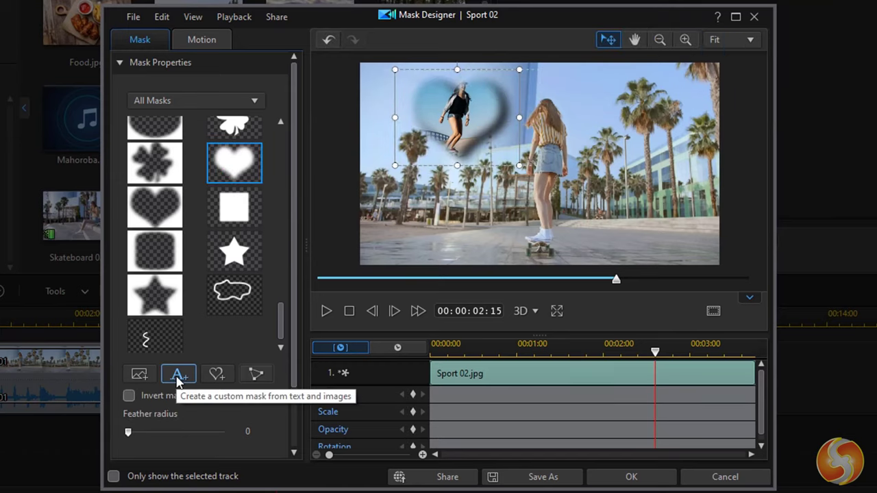
# Paint a custom brush mask over the skater's body and apply it
pyautogui.click(178, 374)
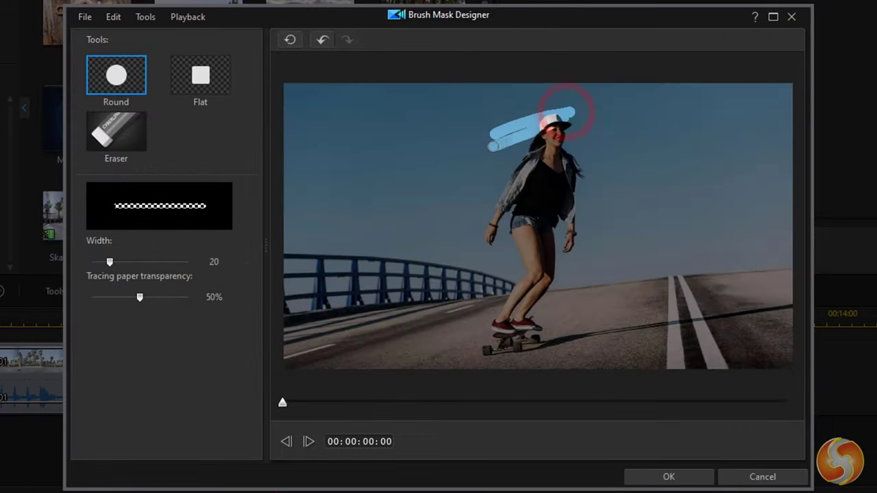
pyautogui.moveTo(568, 98)
pyautogui.mouseDown()
pyautogui.moveTo(494, 146)
pyautogui.moveTo(486, 158)
pyautogui.moveTo(496, 176)
pyautogui.moveTo(472, 221)
pyautogui.moveTo(559, 217)
pyautogui.moveTo(572, 228)
pyautogui.moveTo(485, 275)
pyautogui.moveTo(481, 288)
pyautogui.moveTo(572, 274)
pyautogui.moveTo(466, 357)
pyautogui.mouseUp()
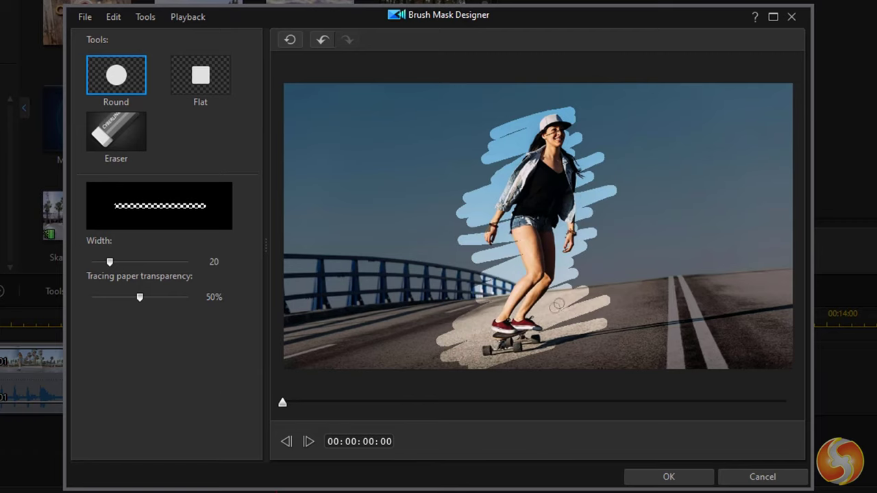
pyautogui.click(685, 481)
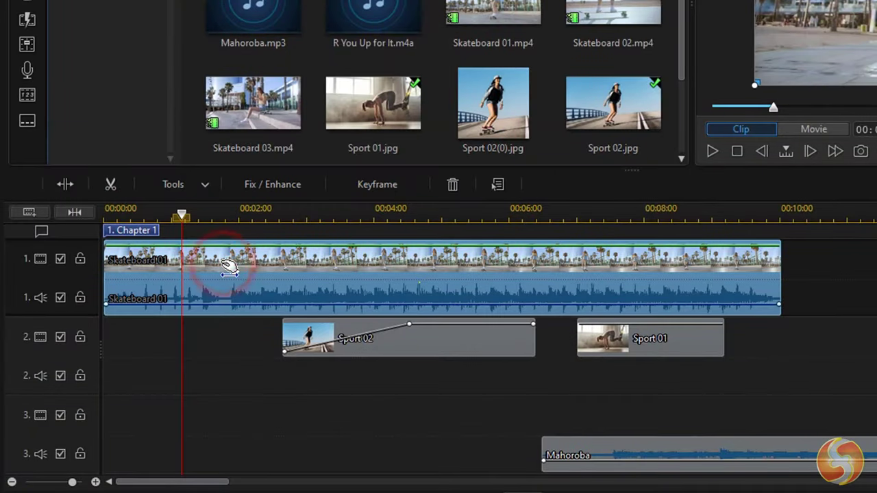
# Under Fix / Enhance, drop Skateboard 01's brightness to -14 and check Color Match
pyautogui.click(284, 186)
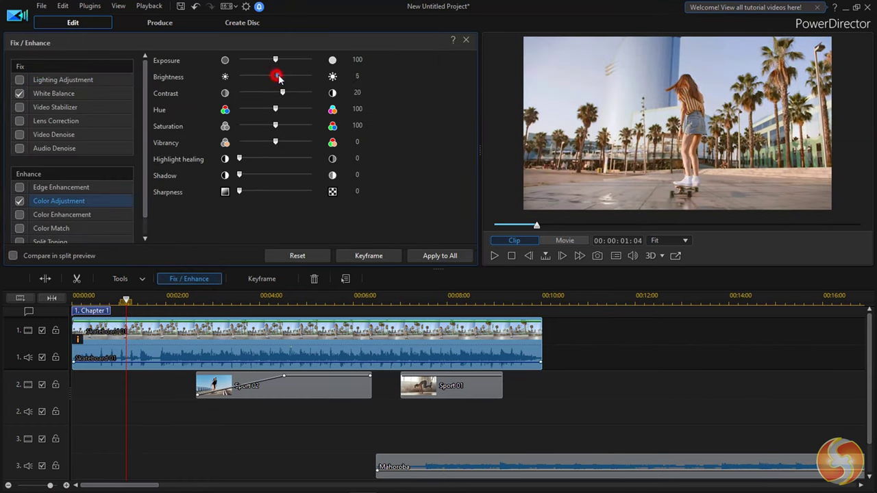
pyautogui.moveTo(279, 78); pyautogui.dragTo(272, 80)
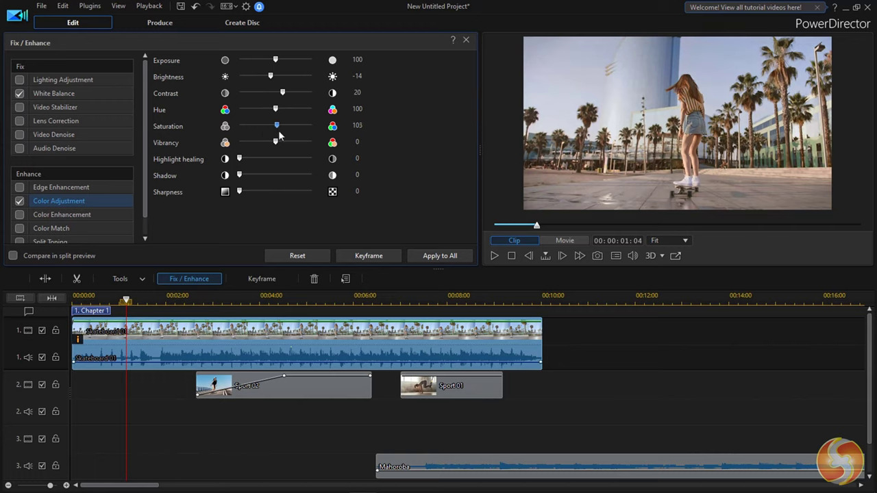
pyautogui.click(20, 229)
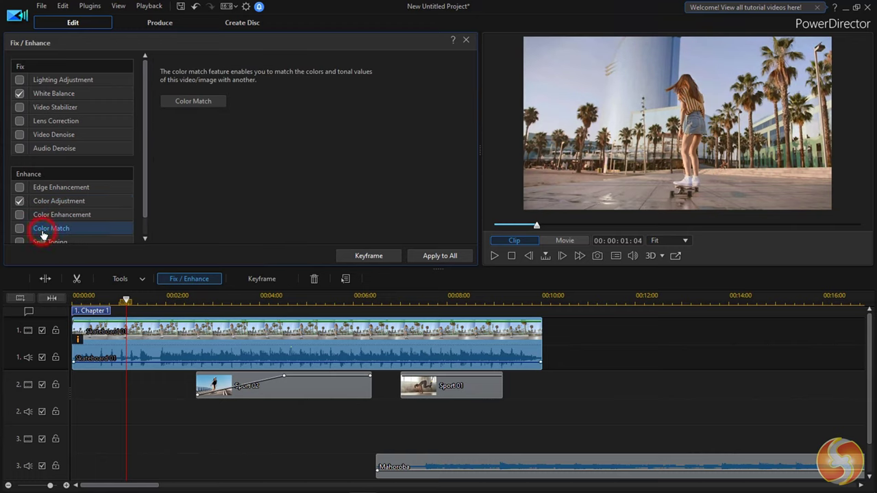
# Colour-match the Skateboard 01 clip using Sport 02 as the reference shot
pyautogui.click(208, 103)
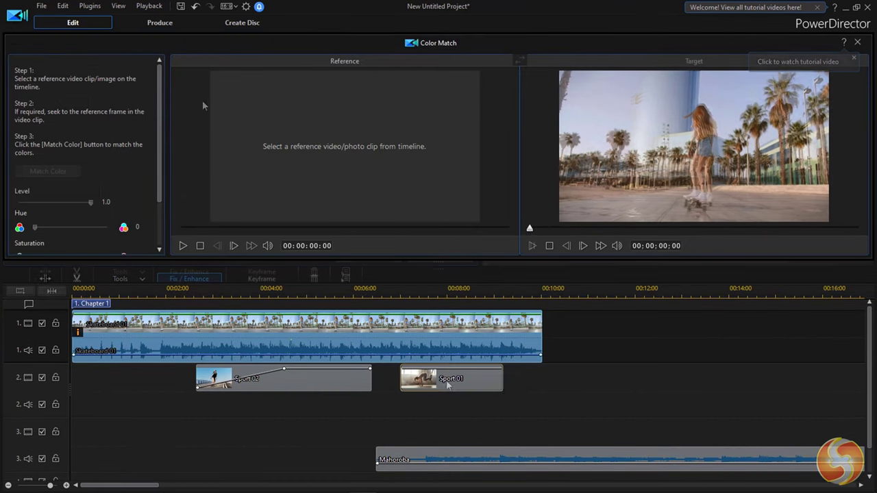
pyautogui.click(452, 385)
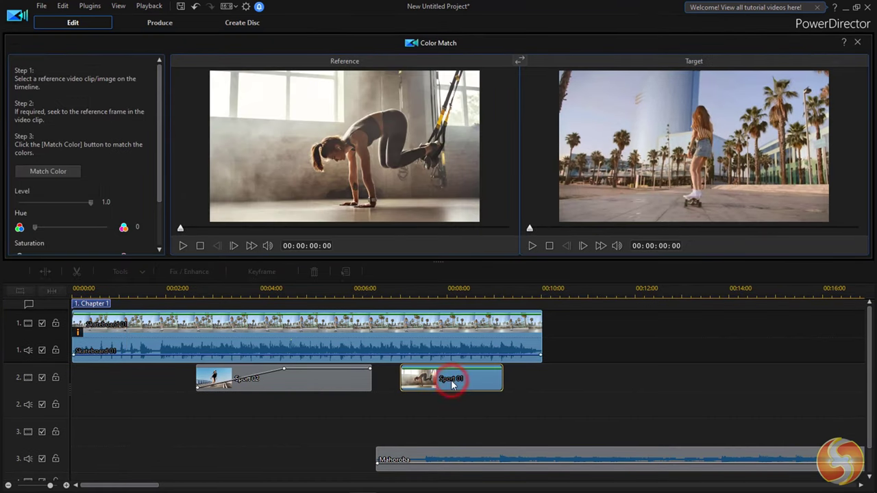
pyautogui.click(65, 174)
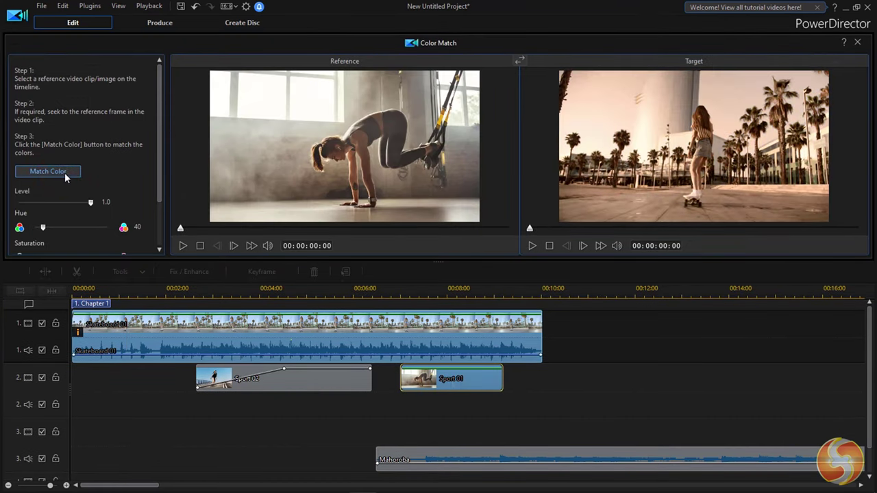
pyautogui.click(332, 383)
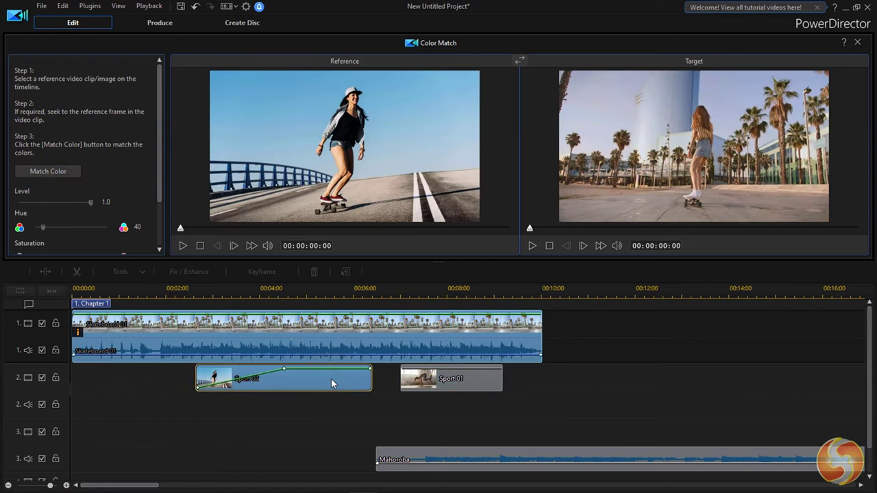
pyautogui.click(65, 174)
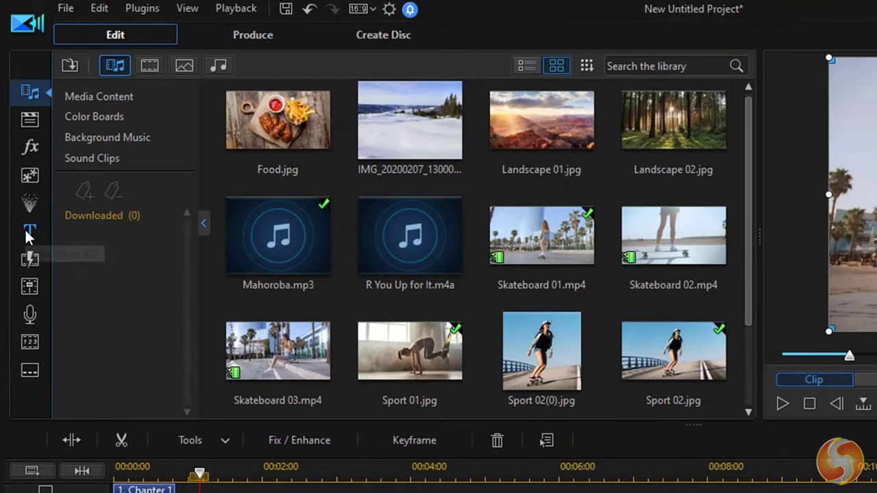
# Place the Default title and My 3D Title on track 3
pyautogui.click(27, 231)
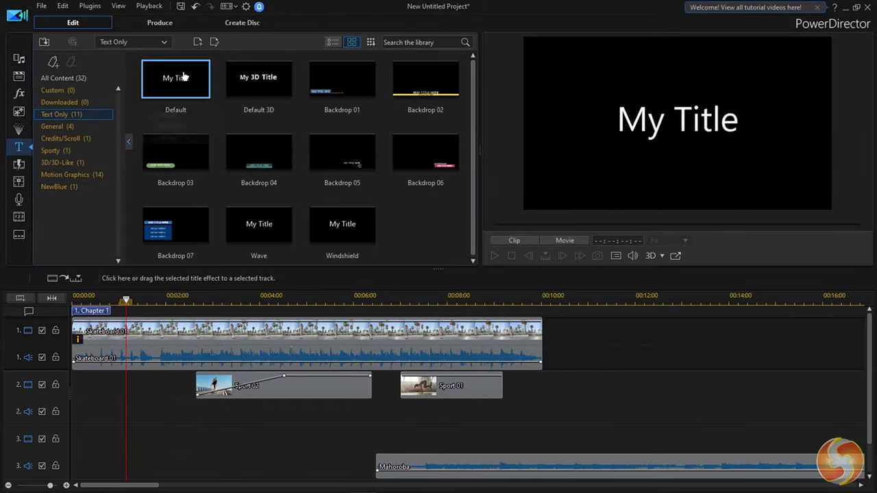
pyautogui.moveTo(192, 78); pyautogui.dragTo(87, 429)
pyautogui.moveTo(258, 77); pyautogui.dragTo(236, 438)
# Shorten the My 3D Title clip on track 3 and select it for editing
pyautogui.moveTo(705, 448); pyautogui.dragTo(332, 446)
pyautogui.click(302, 386)
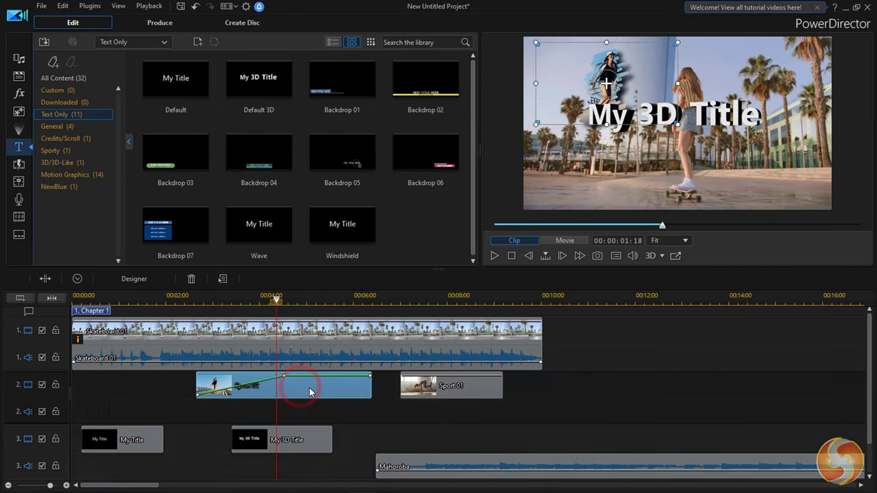
pyautogui.click(306, 341)
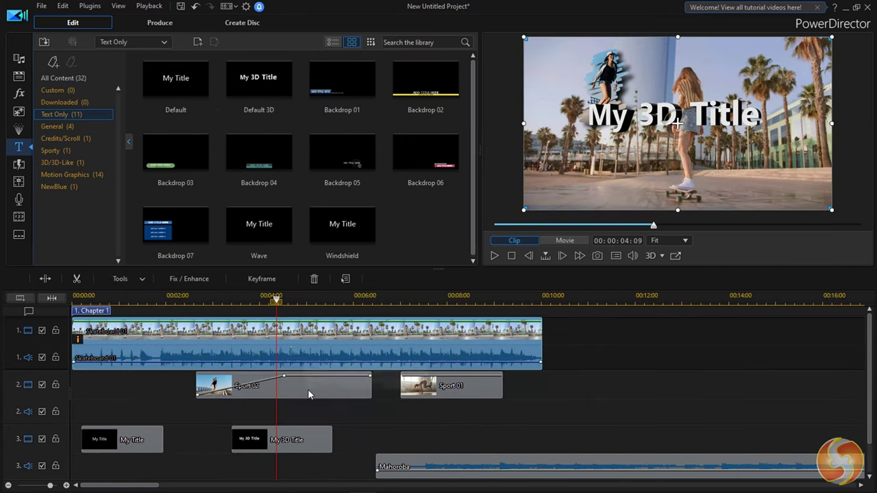
pyautogui.click(305, 386)
pyautogui.click(306, 439)
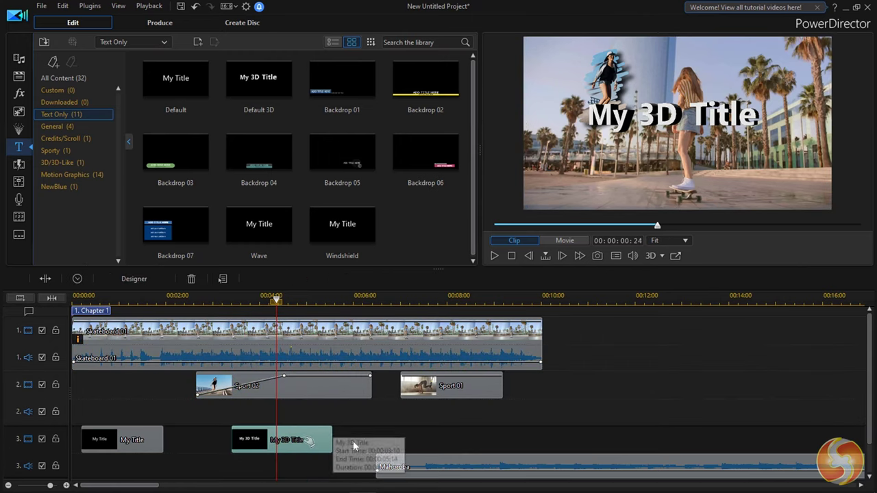
pyautogui.click(305, 441)
# Give My 3D Title extrusion 21 and rotation X -6, Y 21, then review its in-animation options
pyautogui.doubleClick(305, 443)
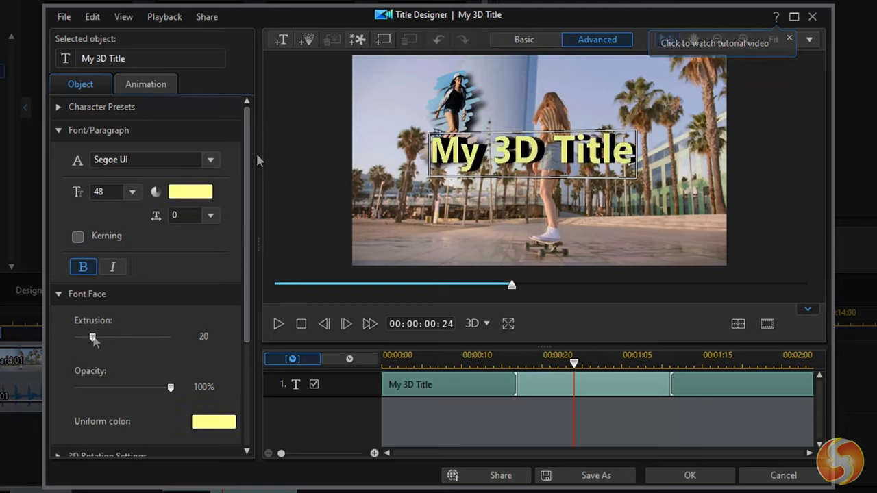
pyautogui.moveTo(99, 337)
pyautogui.mouseDown()
pyautogui.moveTo(109, 336)
pyautogui.moveTo(94, 342)
pyautogui.mouseUp()
pyautogui.moveTo(171, 387)
pyautogui.mouseDown()
pyautogui.moveTo(136, 383)
pyautogui.moveTo(171, 387)
pyautogui.mouseUp()
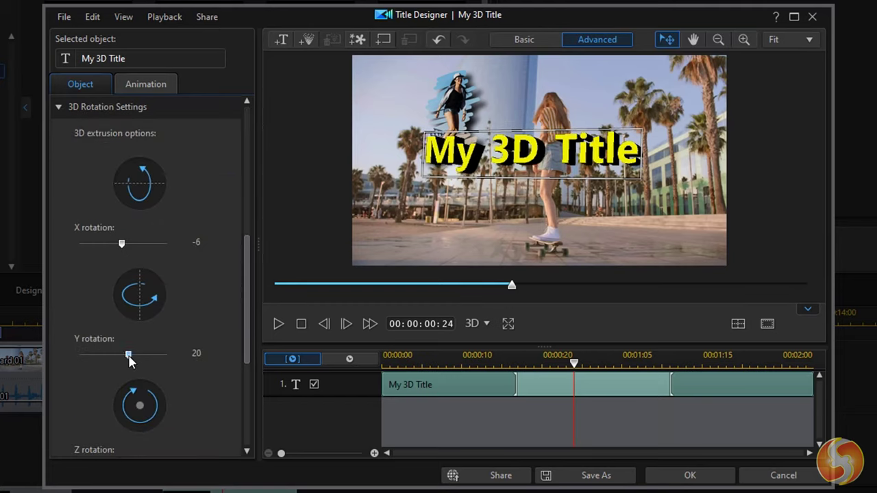
pyautogui.moveTo(127, 358)
pyautogui.mouseDown()
pyautogui.moveTo(112, 361)
pyautogui.moveTo(130, 365)
pyautogui.mouseUp()
pyautogui.scroll(-1, 130, 425)
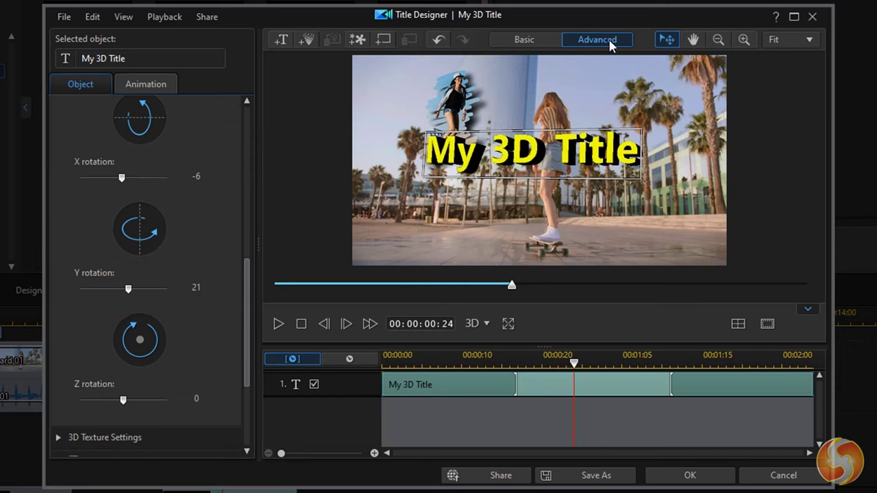
pyautogui.click(158, 83)
pyautogui.click(57, 108)
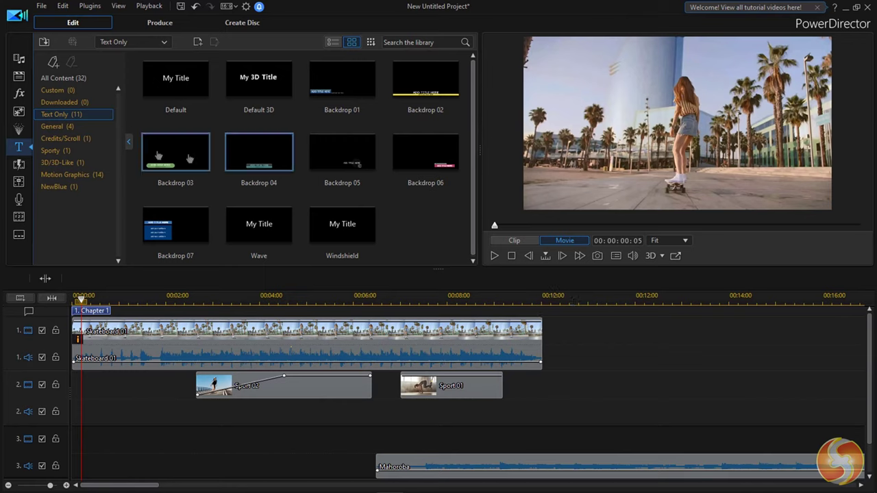
# Add Motion Graphics 002 from the Motion Graphics titles to track 3 and play it back
pyautogui.click(82, 174)
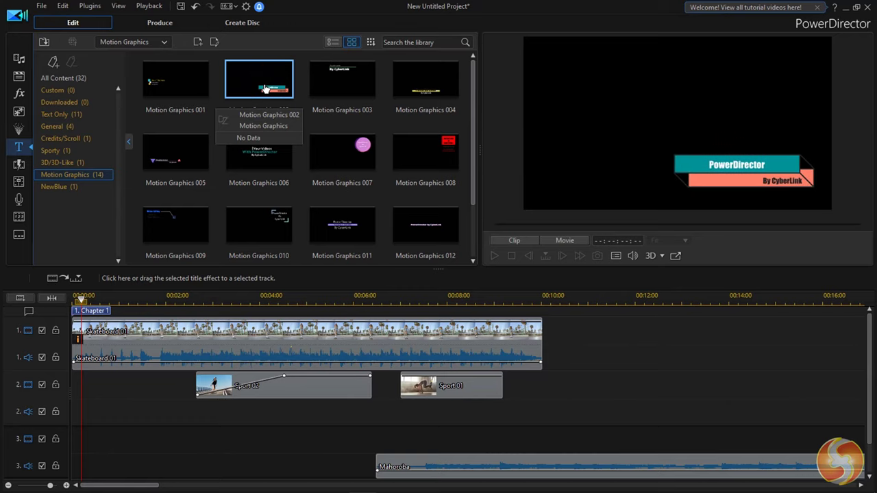
pyautogui.moveTo(274, 105); pyautogui.dragTo(159, 434)
pyautogui.click(494, 255)
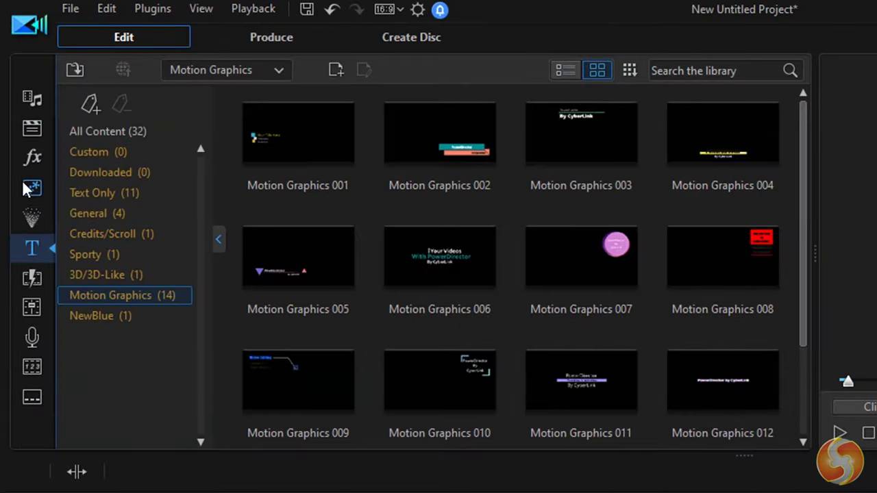
# Place Dialog_07 and Sketch Animation 08 from the PiP Objects library on track 3, then play
pyautogui.click(29, 189)
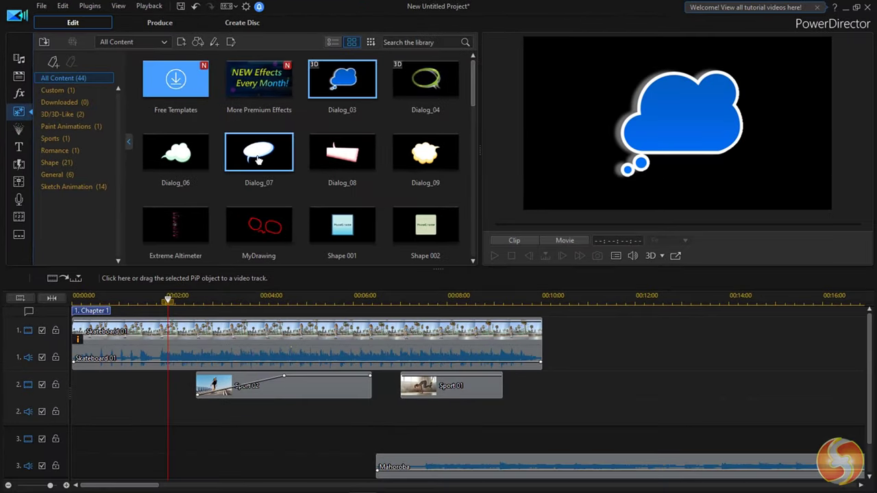
pyautogui.moveTo(259, 153); pyautogui.dragTo(91, 433)
pyautogui.moveTo(476, 94); pyautogui.dragTo(475, 214)
pyautogui.moveTo(334, 198)
pyautogui.mouseDown()
pyautogui.moveTo(370, 418)
pyautogui.moveTo(370, 438)
pyautogui.moveTo(348, 439)
pyautogui.mouseUp()
pyautogui.click(494, 256)
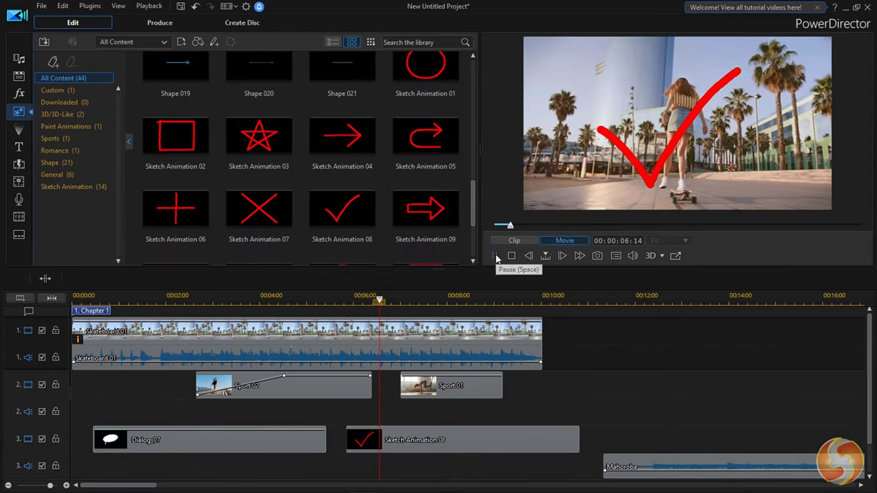
# Shrink the Dialog_07 bubble and move it to the upper centre, then paint a yellow freehand stroke
pyautogui.click(497, 259)
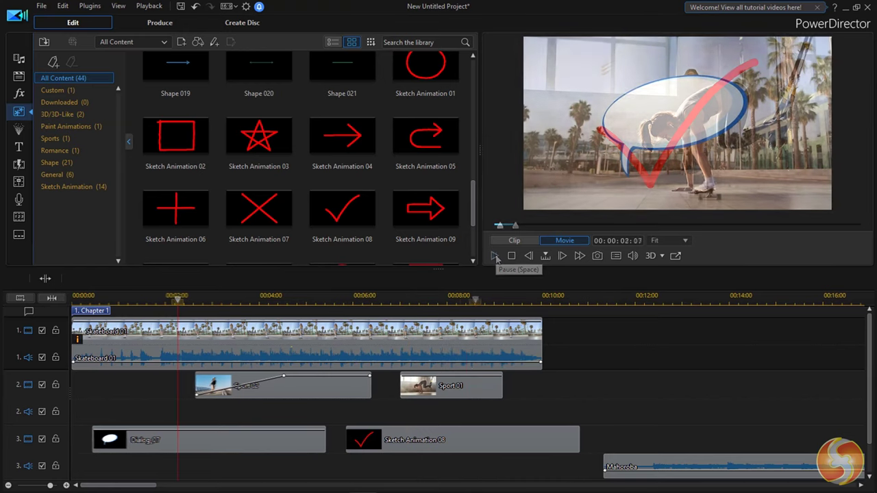
pyautogui.click(239, 446)
pyautogui.doubleClick(239, 446)
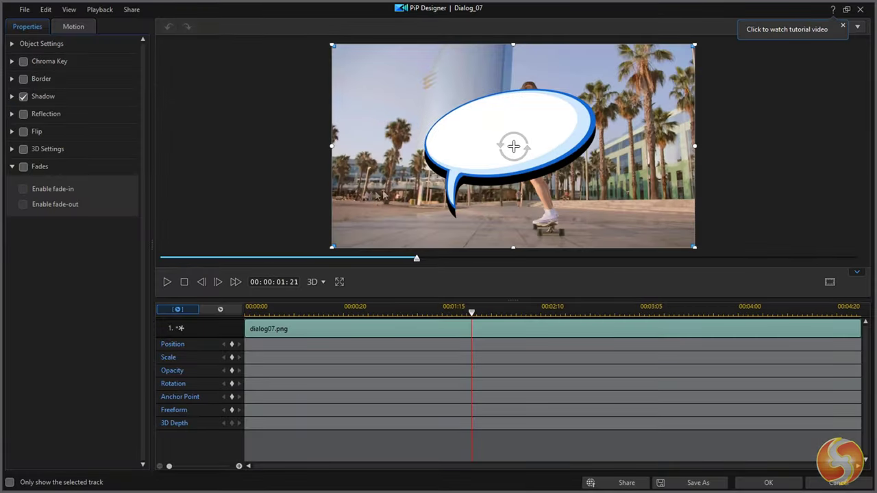
pyautogui.click(332, 250)
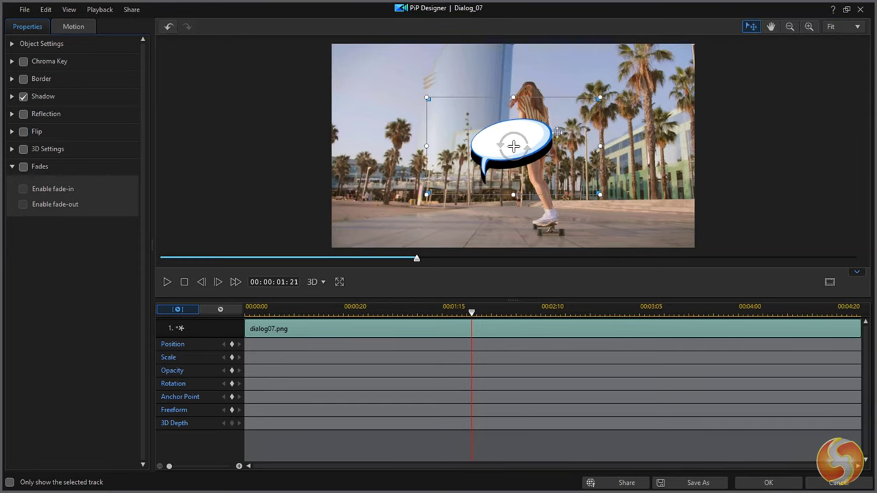
pyautogui.moveTo(609, 67); pyautogui.dragTo(524, 77)
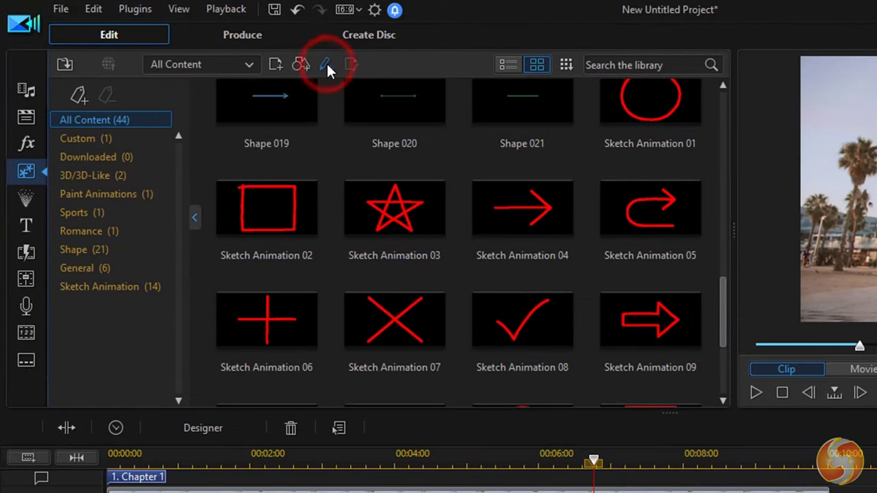
pyautogui.click(326, 65)
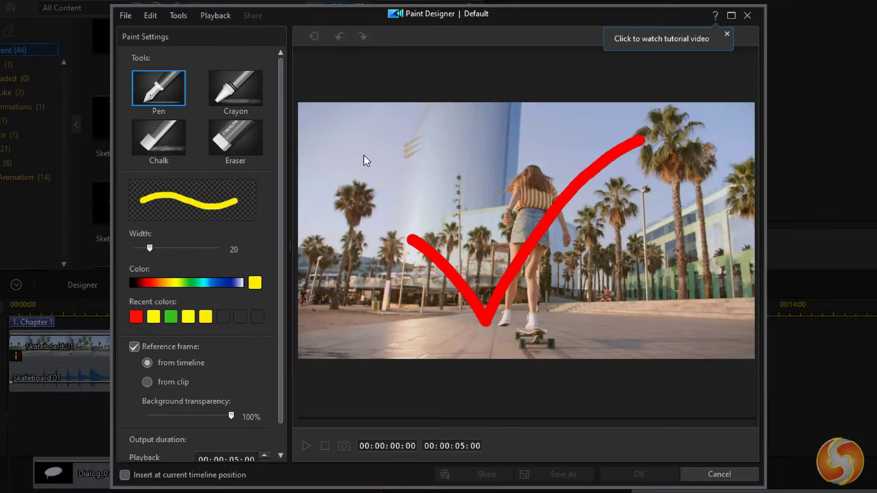
pyautogui.moveTo(394, 140)
pyautogui.mouseDown()
pyautogui.moveTo(417, 165)
pyautogui.moveTo(478, 185)
pyautogui.moveTo(500, 206)
pyautogui.moveTo(582, 221)
pyautogui.mouseUp()
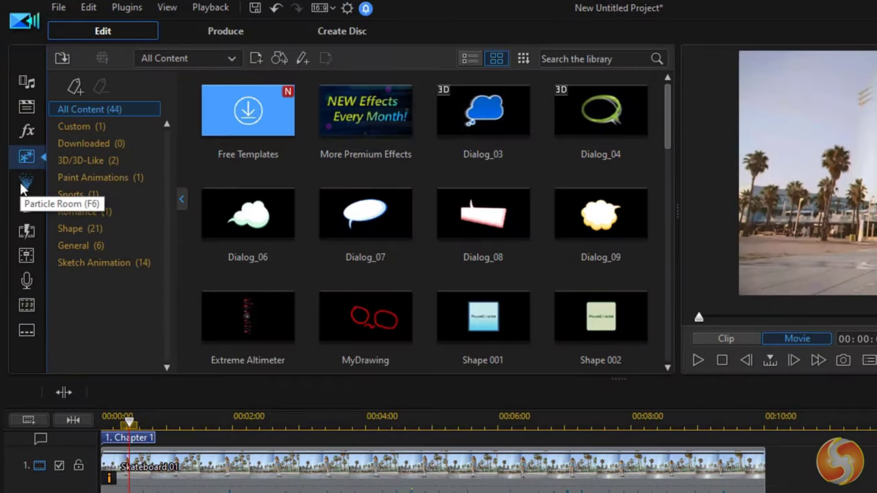
# Put the Effect-A star particles on track 3 and play the project from the start
pyautogui.click(25, 184)
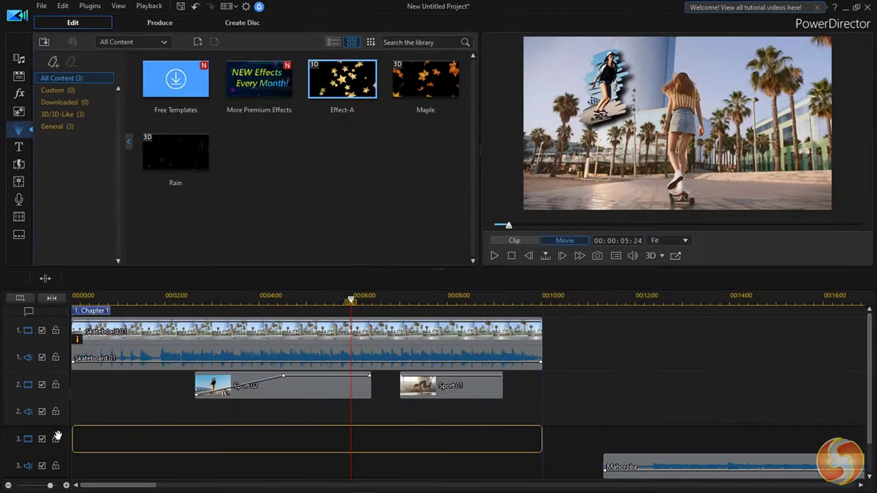
pyautogui.moveTo(58, 436); pyautogui.dragTo(75, 439)
pyautogui.click(74, 296)
pyautogui.click(494, 255)
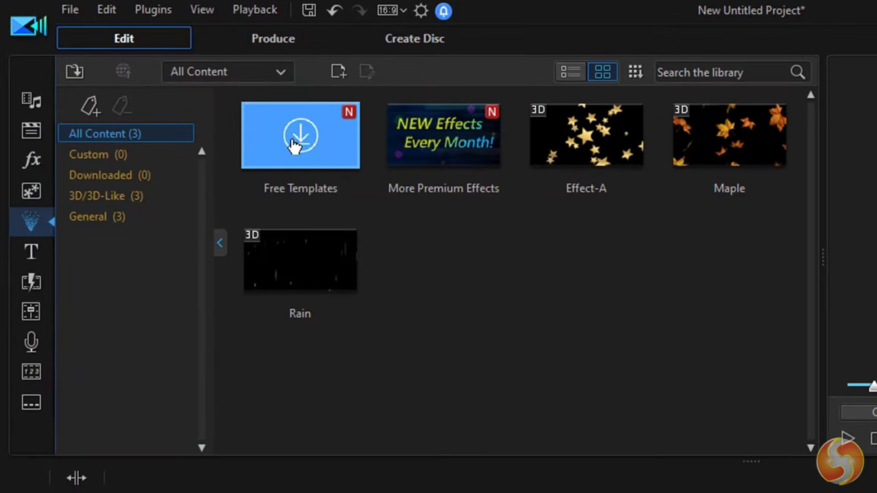
# Scroll through the free Particles templates on DirectorZone in the browser
pyautogui.click(293, 145)
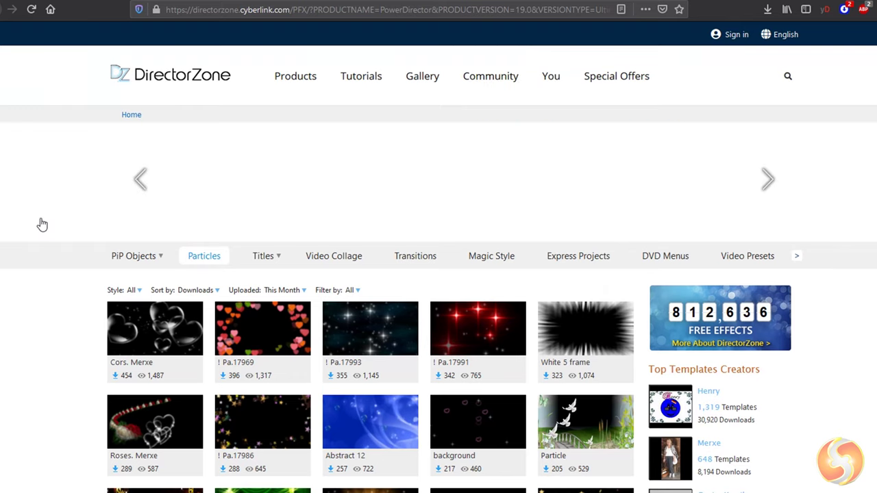
pyautogui.scroll(-3, 42, 224)
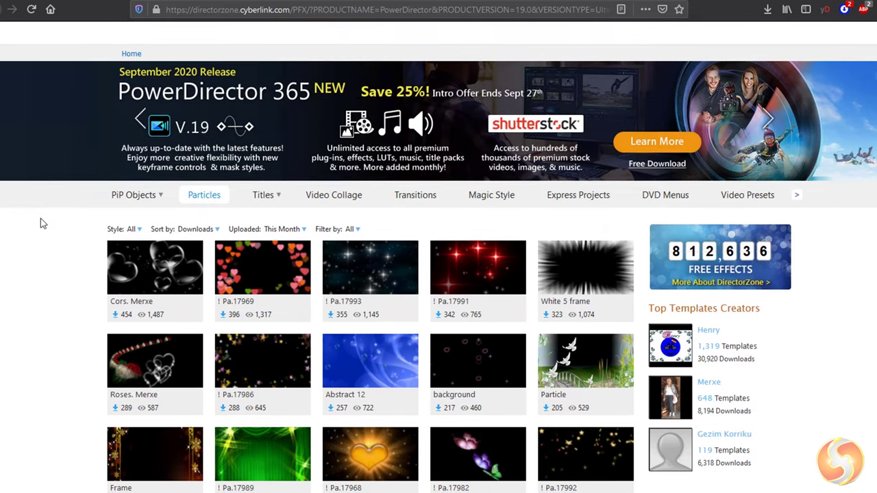
pyautogui.scroll(-5, 42, 224)
pyautogui.scroll(-7, 40, 223)
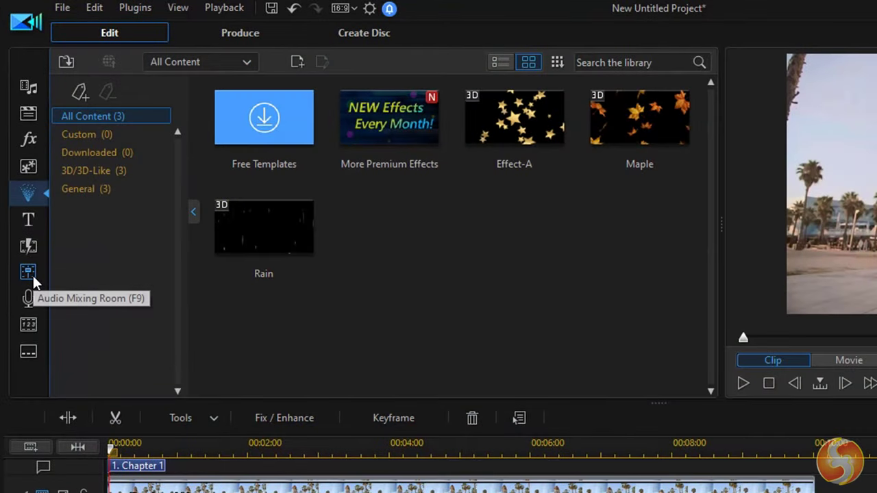
# Play the project in the audio mixer while dipping, raising, then easing the Mahoroba music volume
pyautogui.click(33, 275)
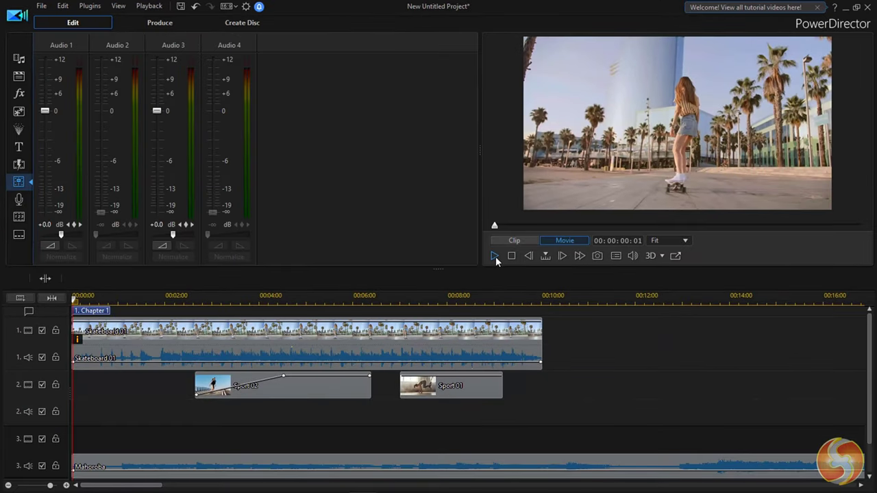
pyautogui.click(495, 256)
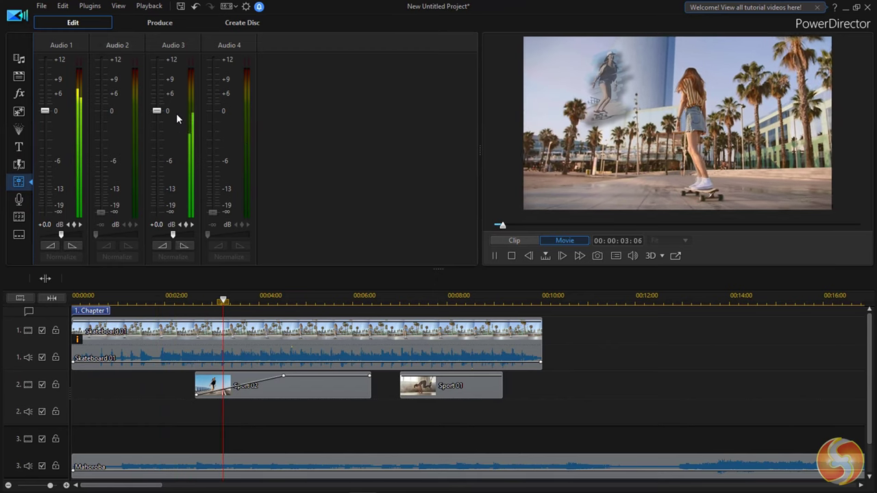
pyautogui.moveTo(156, 112); pyautogui.dragTo(157, 190)
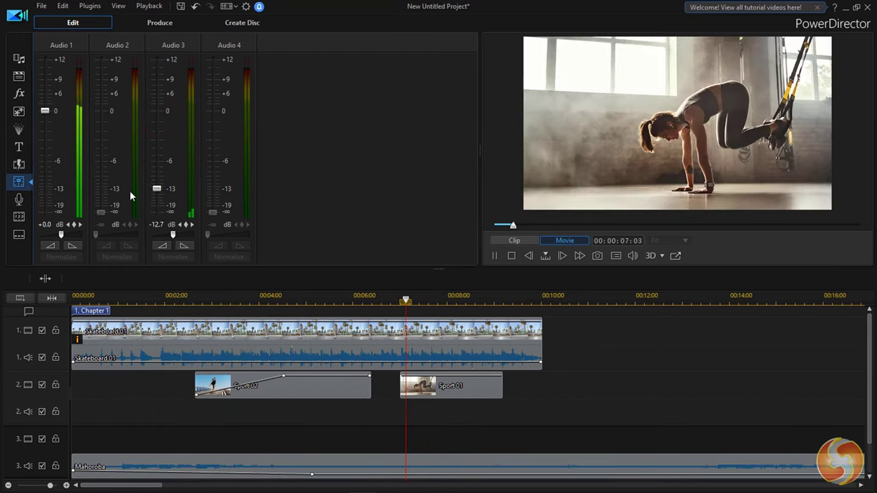
pyautogui.moveTo(157, 189); pyautogui.dragTo(160, 97)
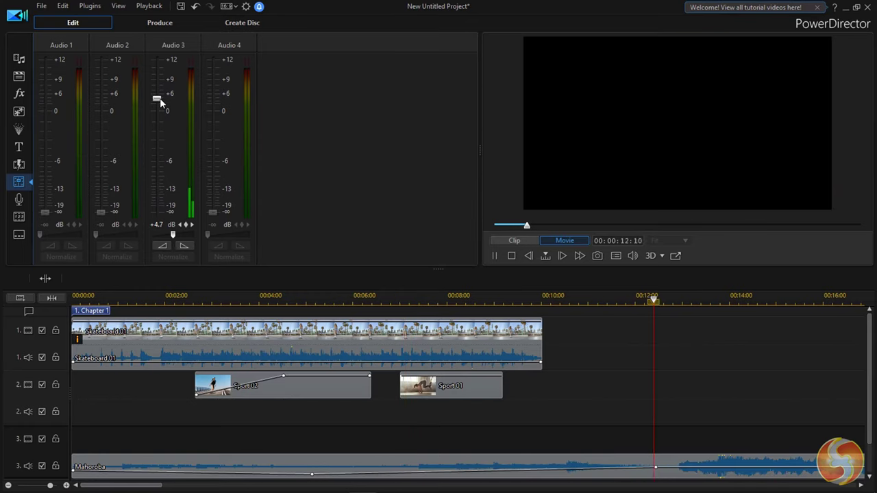
pyautogui.moveTo(159, 98); pyautogui.dragTo(161, 74)
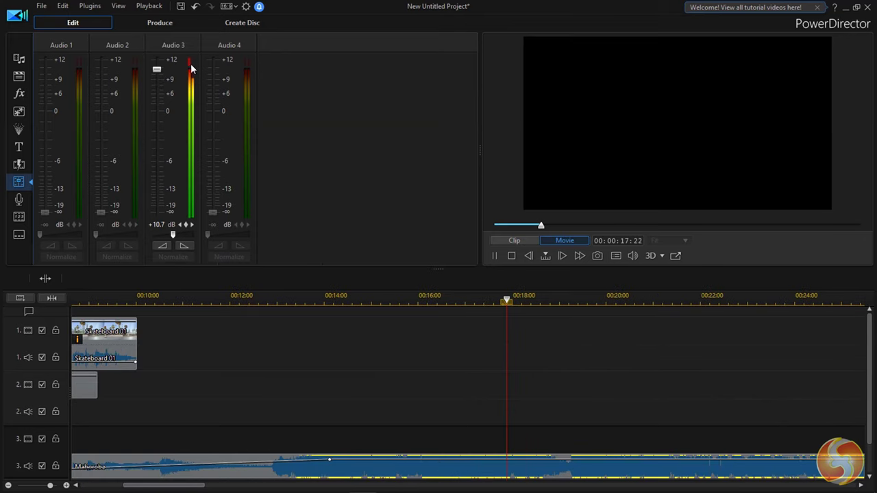
pyautogui.moveTo(161, 73); pyautogui.dragTo(157, 112)
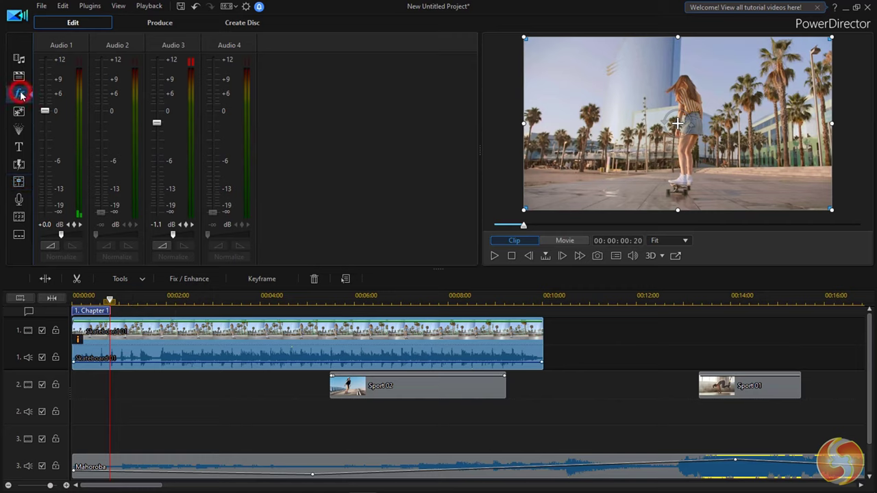
# Apply the Glass Tile effect to Skateboard 01 and preview it
pyautogui.click(20, 94)
pyautogui.scroll(-10, 342, 137)
pyautogui.click(346, 93)
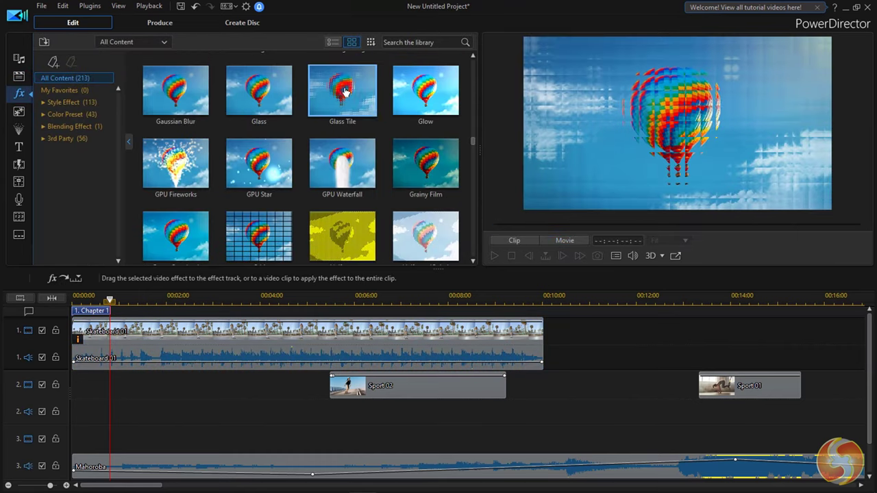
pyautogui.moveTo(346, 92); pyautogui.dragTo(156, 333)
pyautogui.click(494, 256)
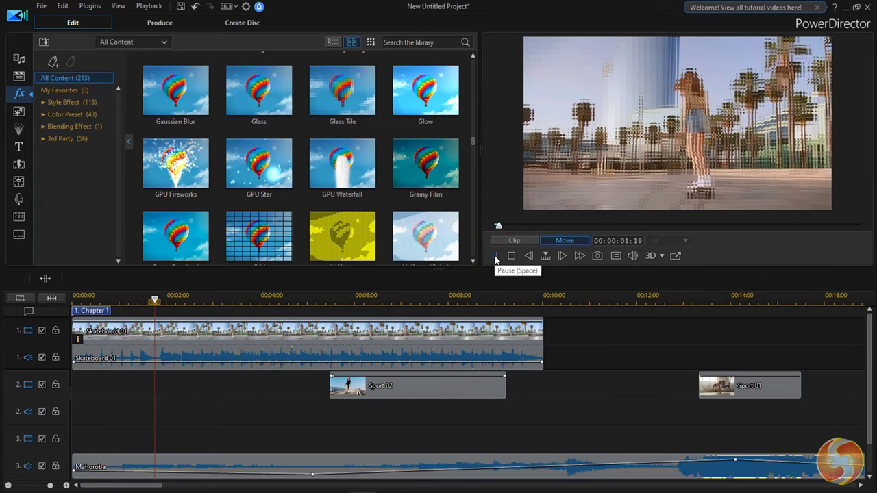
pyautogui.click(494, 255)
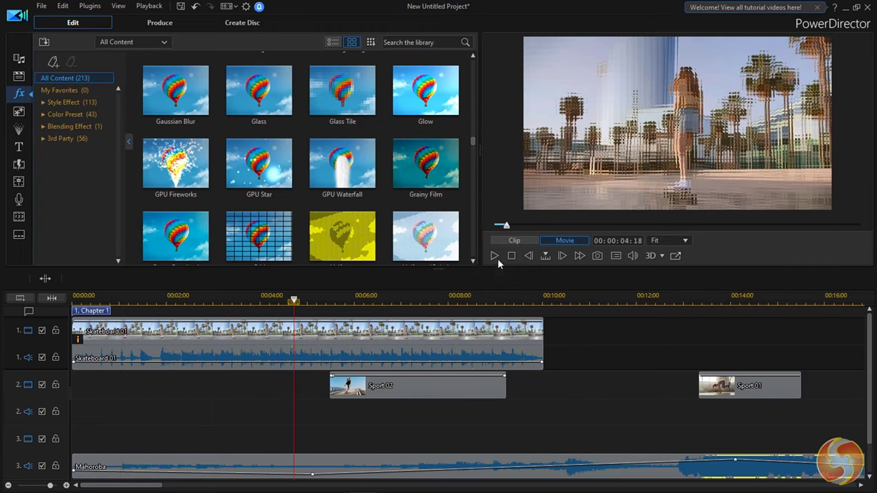
# Lower the Glass Tile effect's Degree on Skateboard 01 to 43
pyautogui.click(228, 334)
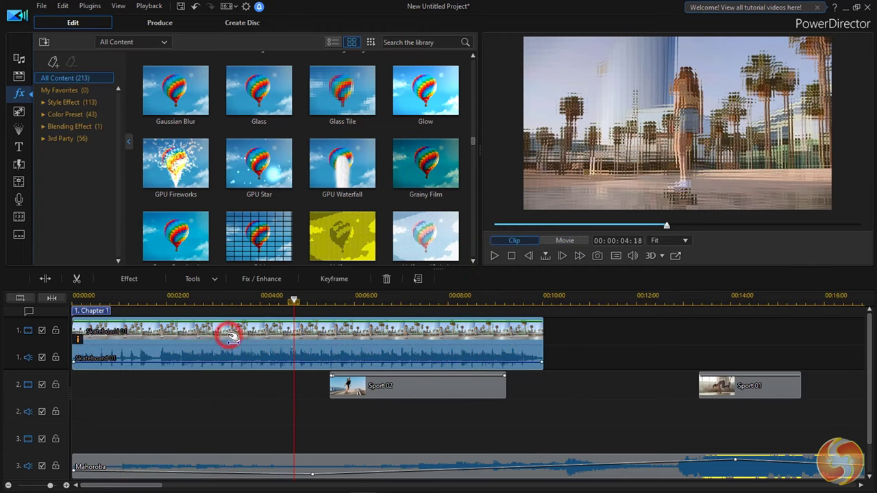
pyautogui.click(129, 279)
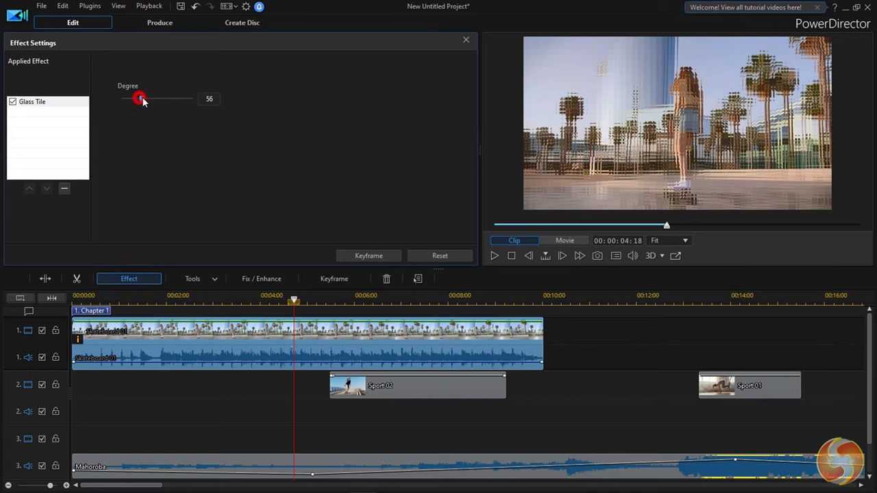
pyautogui.moveTo(141, 100)
pyautogui.mouseDown()
pyautogui.moveTo(173, 101)
pyautogui.moveTo(134, 102)
pyautogui.mouseUp()
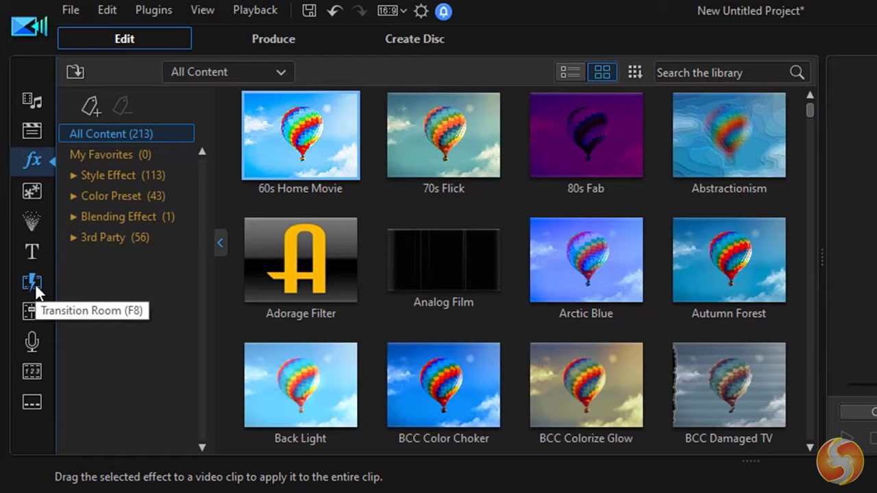
# Add the Cross transition to the start of Sport 01 and preview it from about four seconds
pyautogui.click(32, 282)
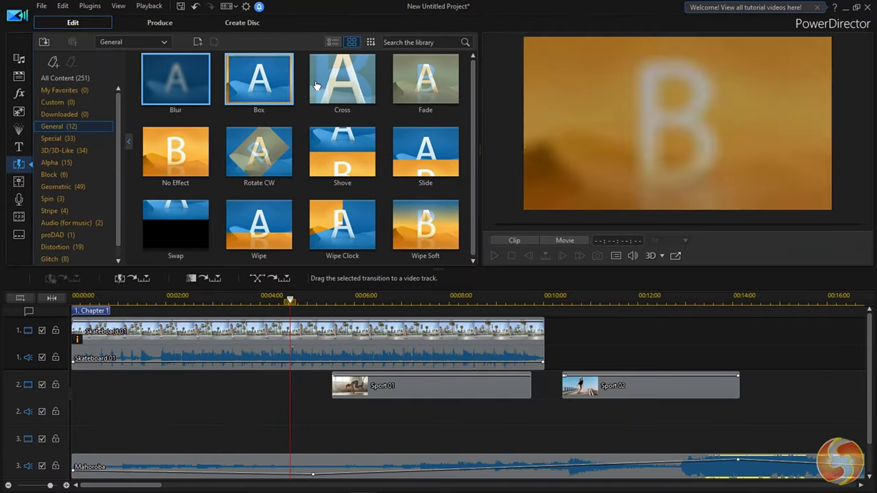
pyautogui.moveTo(317, 85); pyautogui.dragTo(344, 389)
pyautogui.click(289, 294)
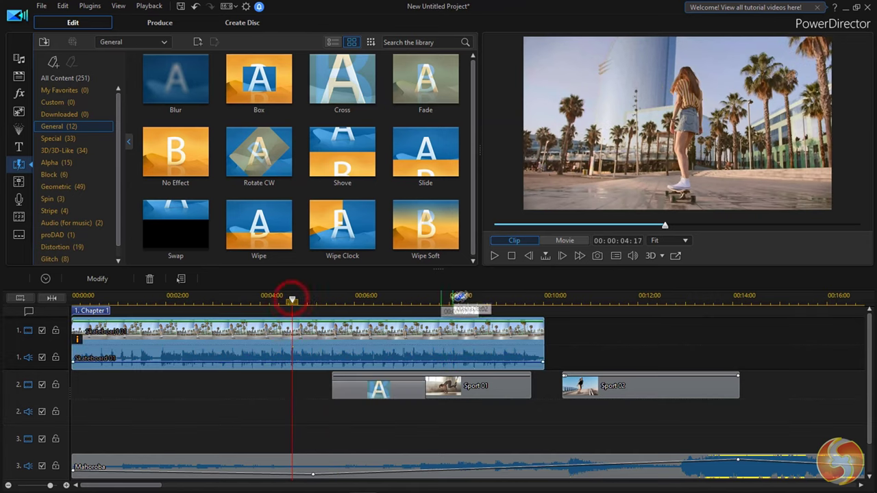
pyautogui.click(494, 256)
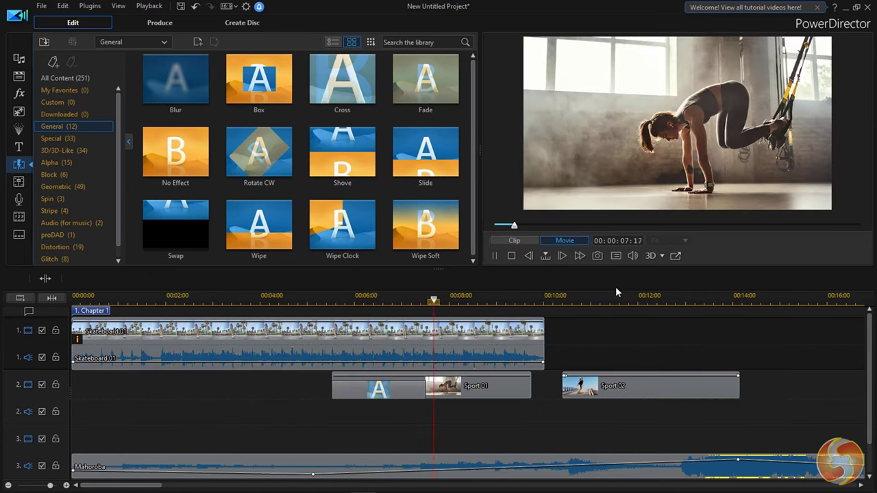
# Place Wipe Soft between Skateboard 01 and Sport 01, shorten it from the left, and preview
pyautogui.moveTo(423, 223); pyautogui.dragTo(535, 334)
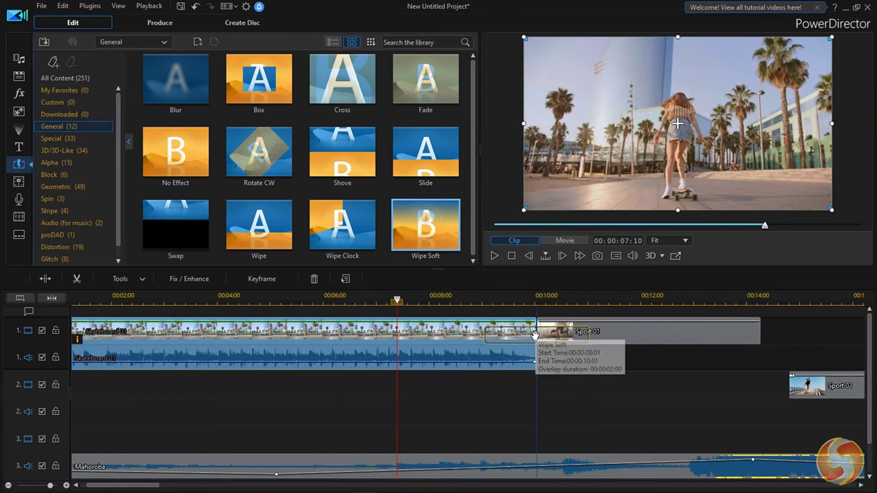
pyautogui.click(494, 257)
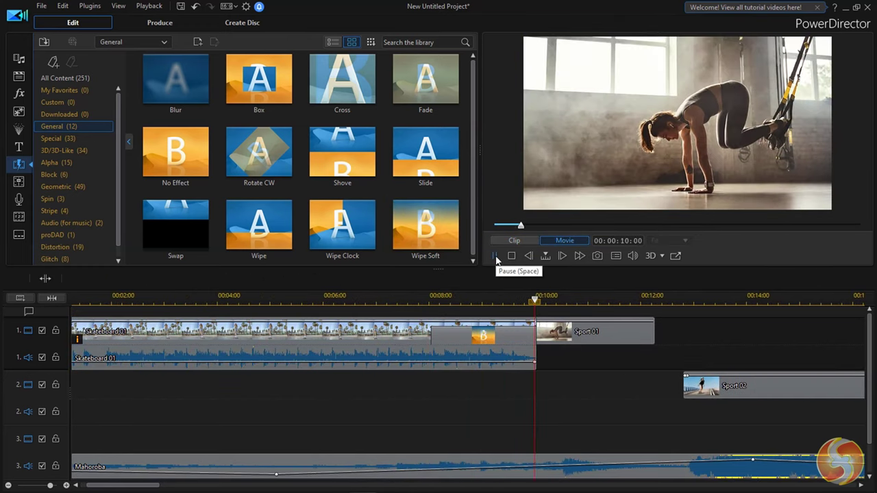
pyautogui.click(482, 340)
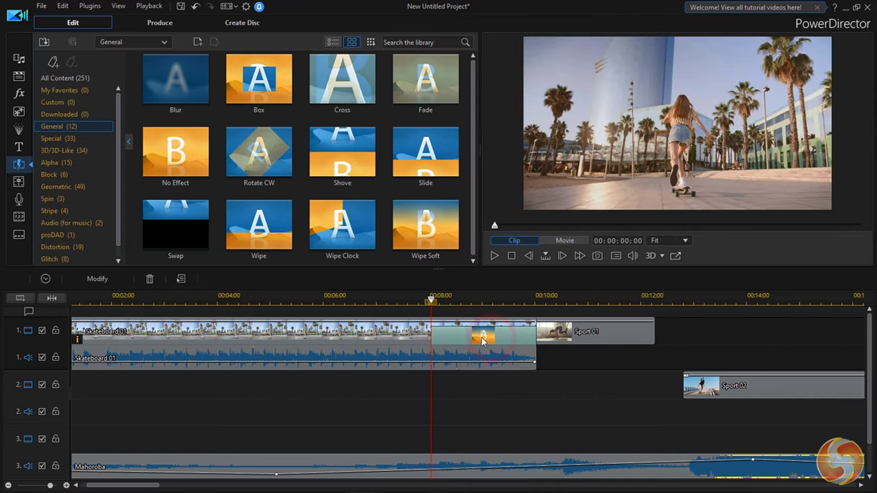
pyautogui.moveTo(437, 335); pyautogui.dragTo(498, 336)
pyautogui.click(495, 257)
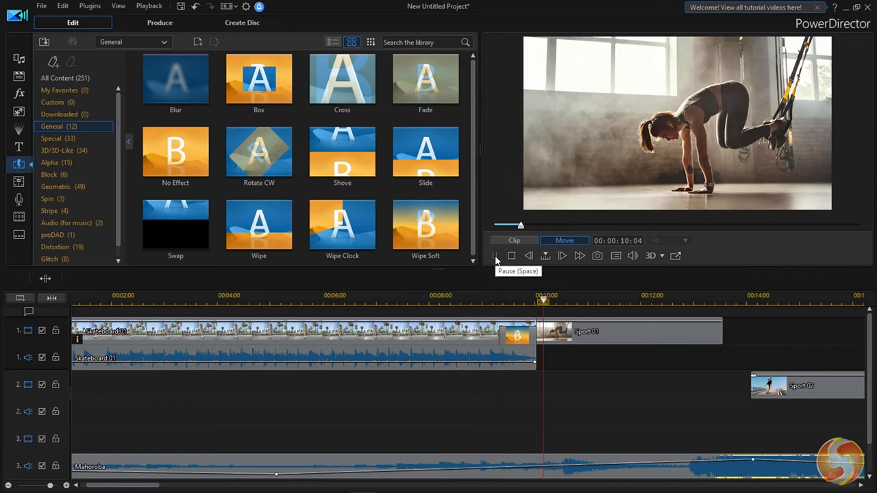
pyautogui.click(495, 256)
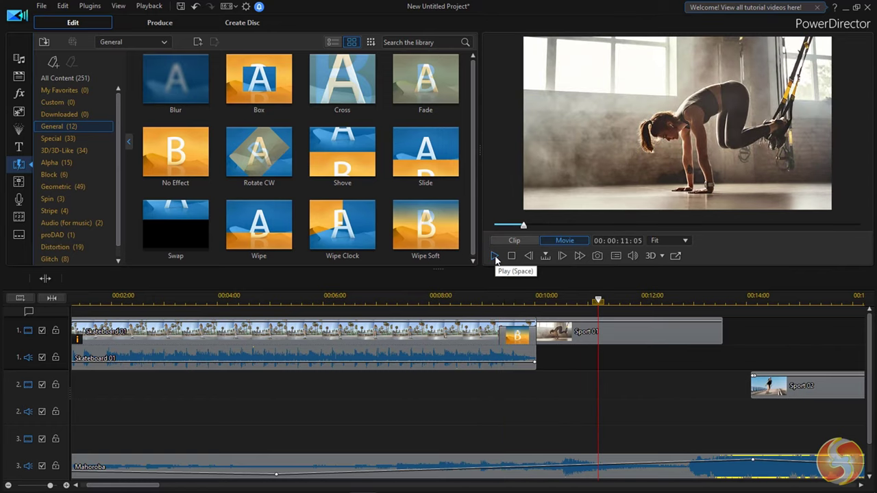
pyautogui.click(198, 336)
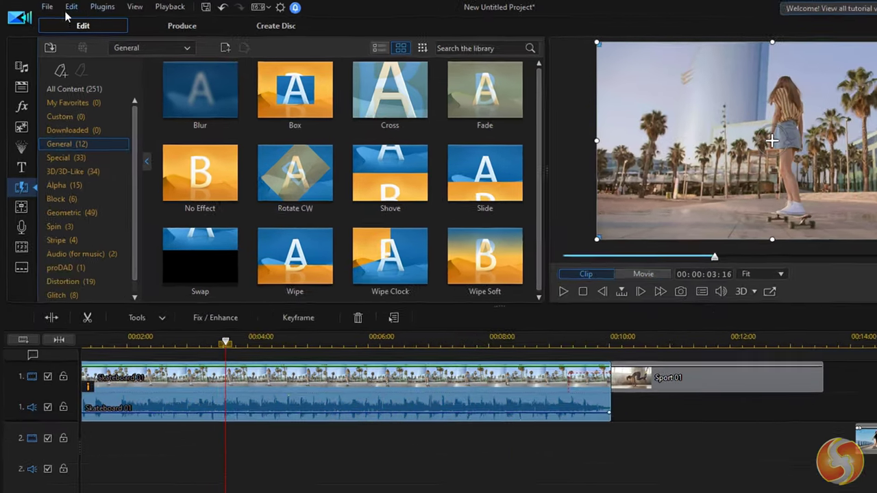
pyautogui.click(41, 5)
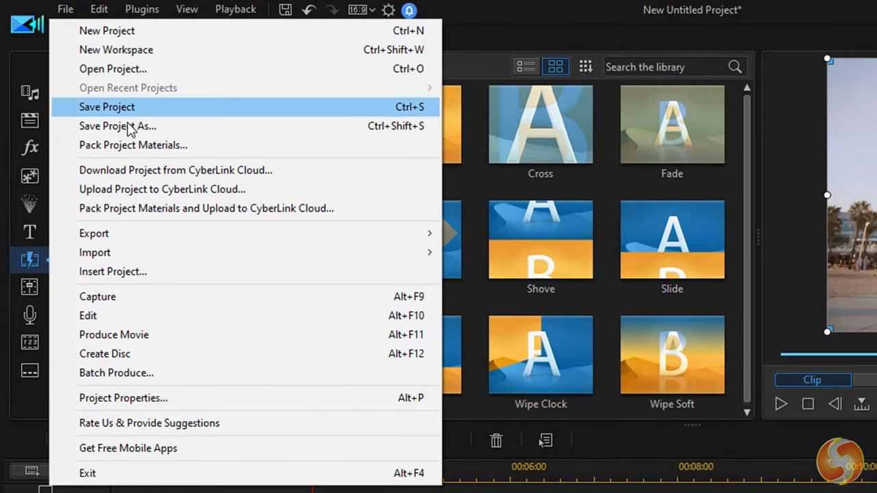
pyautogui.click(131, 126)
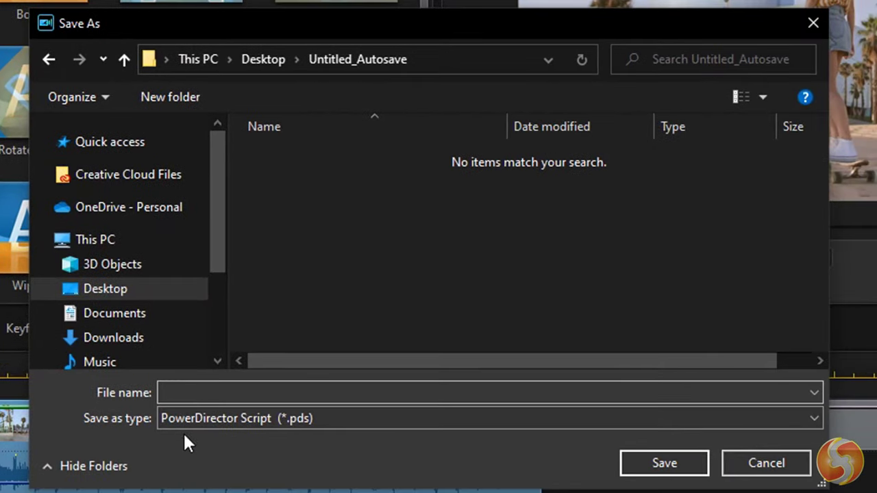
pyautogui.click(281, 426)
pyautogui.click(330, 419)
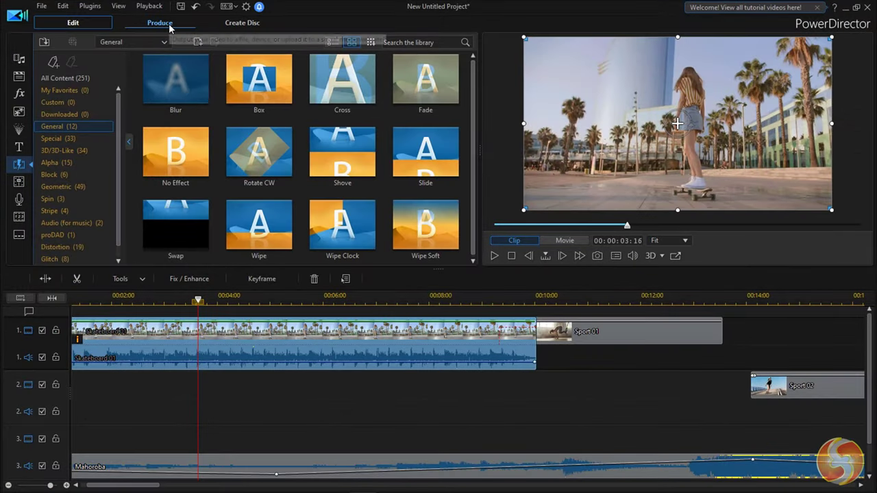
# In Produce, choose H.265 HEVC output with the MP4 extension and review the quality profiles
pyautogui.click(170, 26)
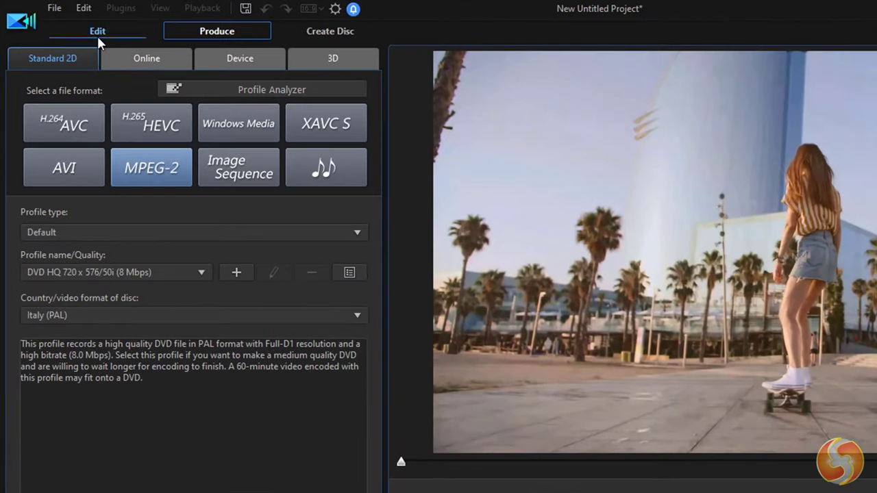
pyautogui.click(65, 122)
pyautogui.click(142, 129)
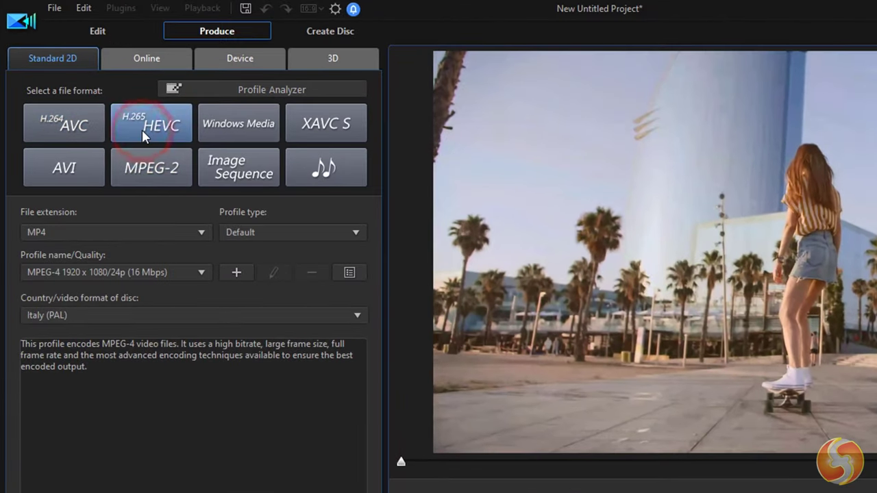
pyautogui.click(95, 233)
pyautogui.click(99, 235)
pyautogui.click(142, 273)
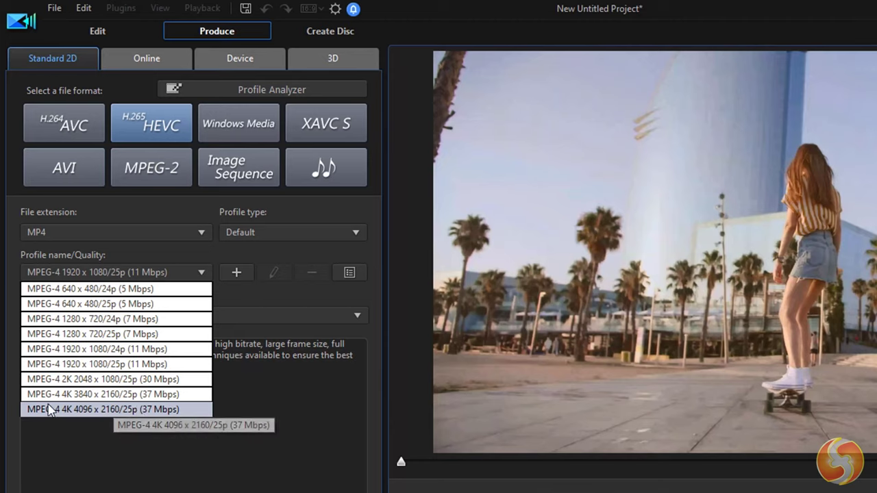
pyautogui.click(146, 57)
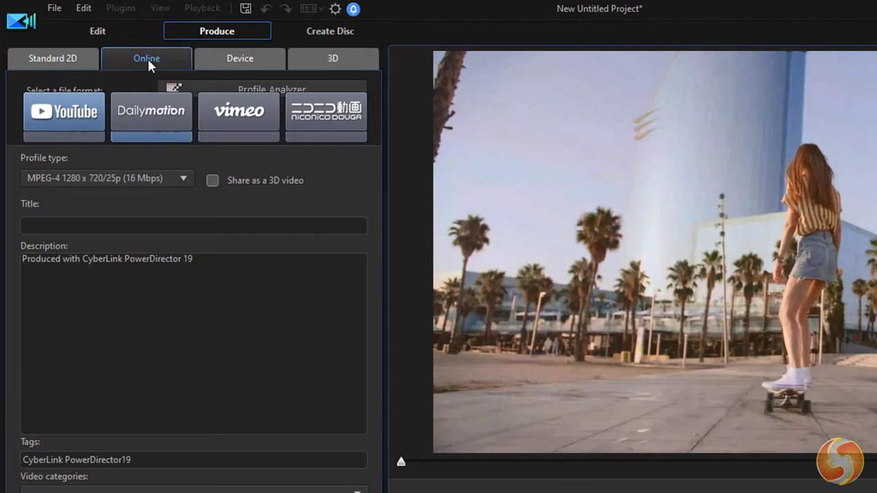
pyautogui.click(106, 175)
pyautogui.click(110, 175)
pyautogui.click(170, 120)
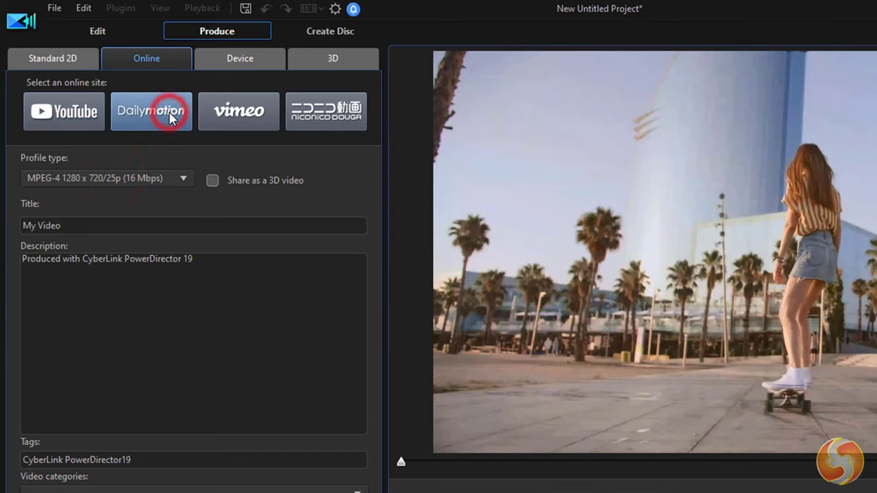
pyautogui.click(169, 180)
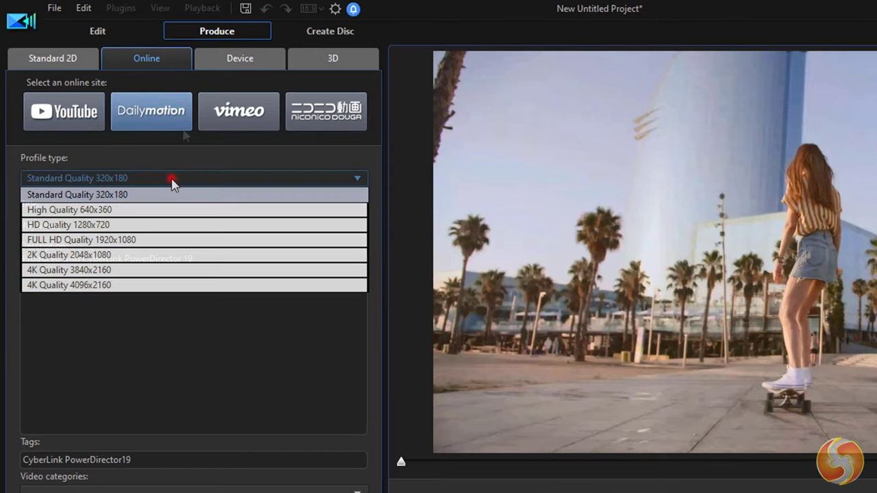
pyautogui.click(168, 178)
# Look through the Apple and Sony device profiles and the 3D options, then start producing
pyautogui.click(256, 60)
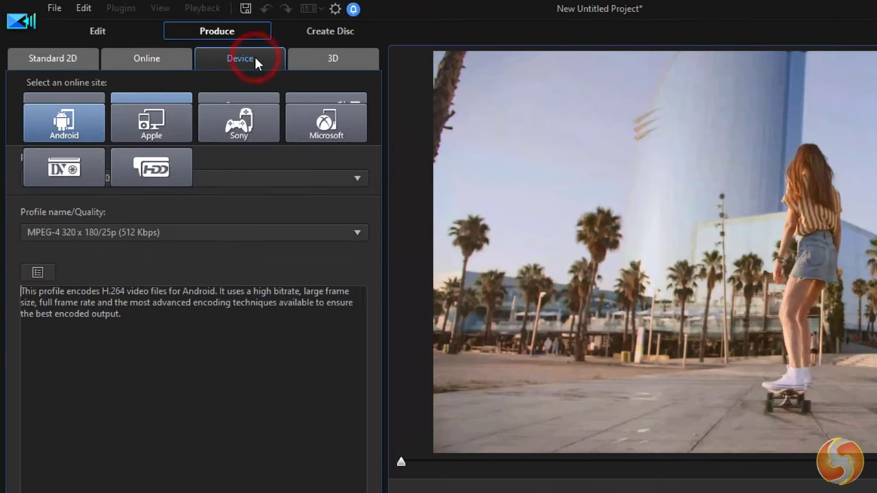
pyautogui.click(168, 120)
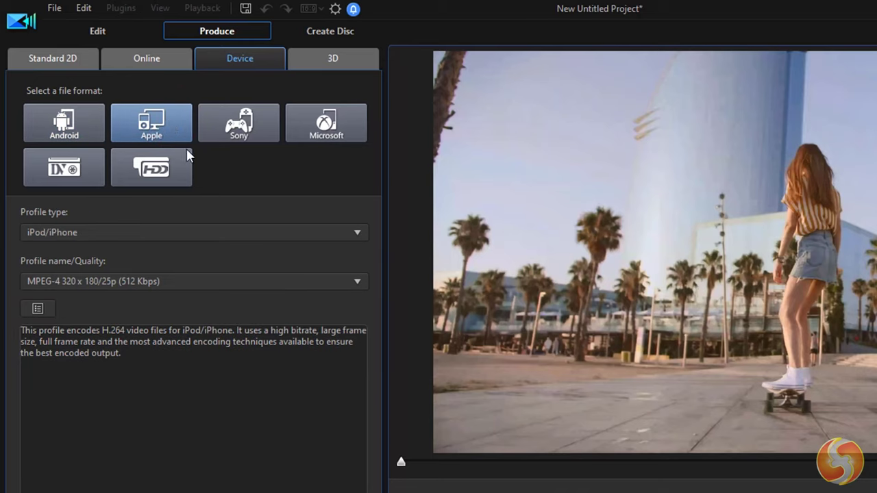
pyautogui.click(233, 235)
pyautogui.click(233, 240)
pyautogui.click(244, 123)
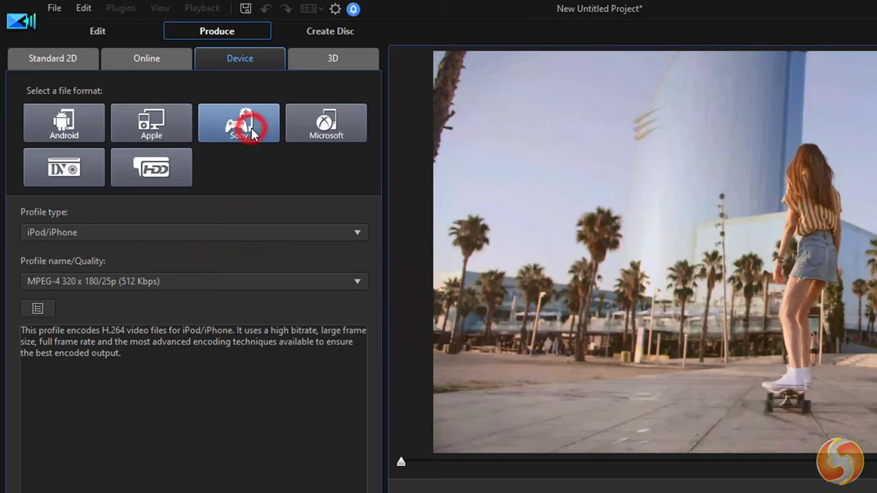
pyautogui.click(334, 58)
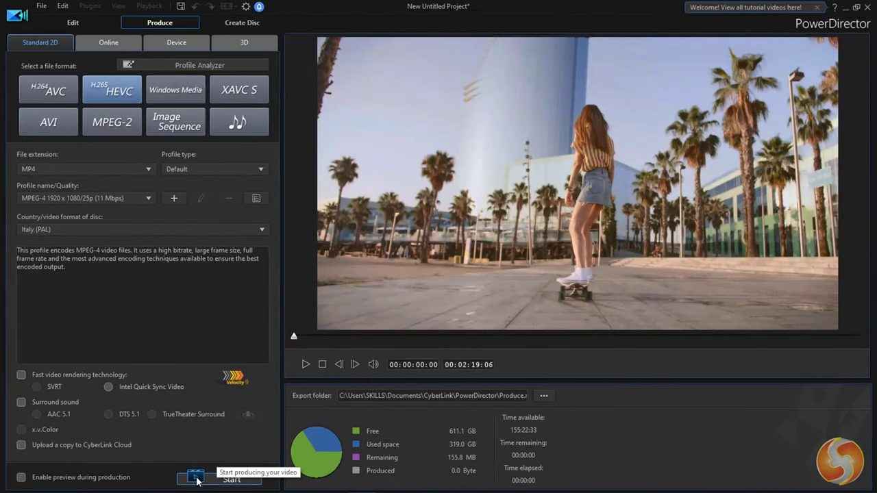
pyautogui.click(197, 480)
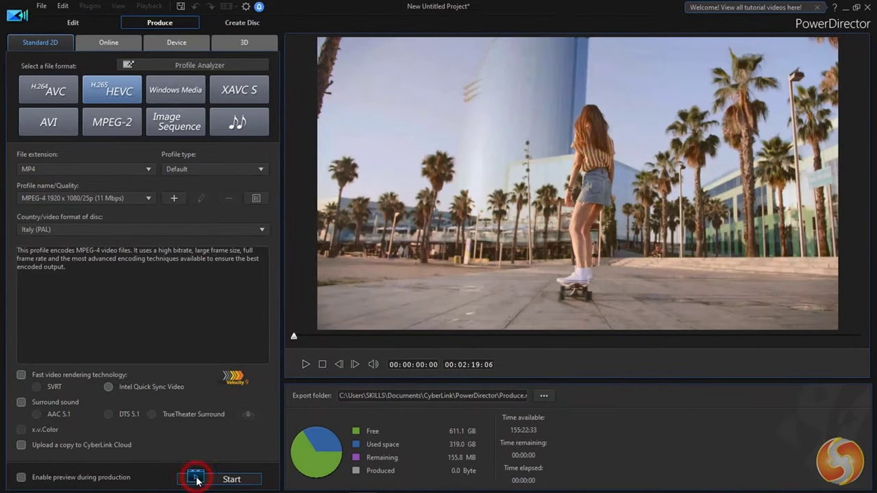